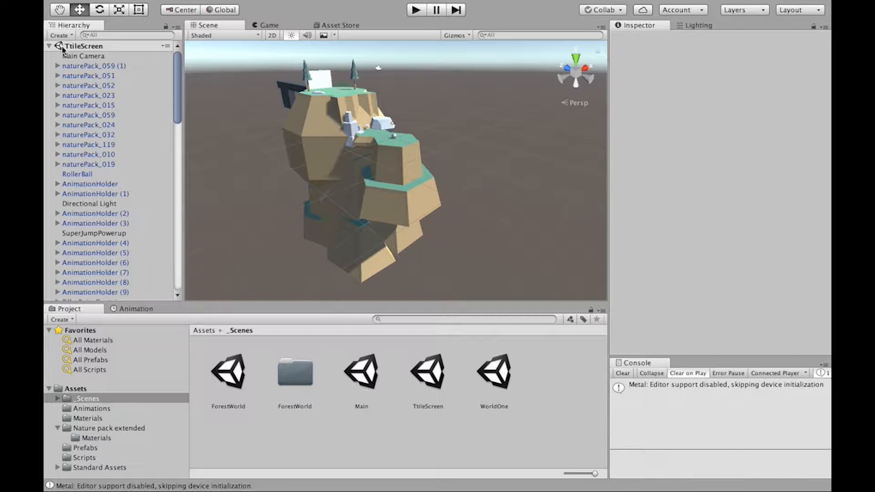
# Step: Collapse the Nature pack extended folder and display the contents of Standard Assets as a compact list
pyautogui.click(55, 430)
pyautogui.click(56, 428)
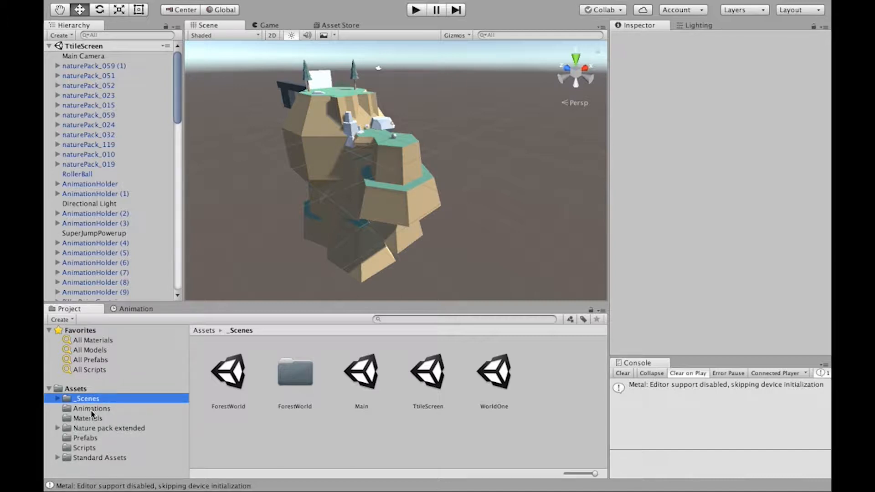
pyautogui.click(108, 458)
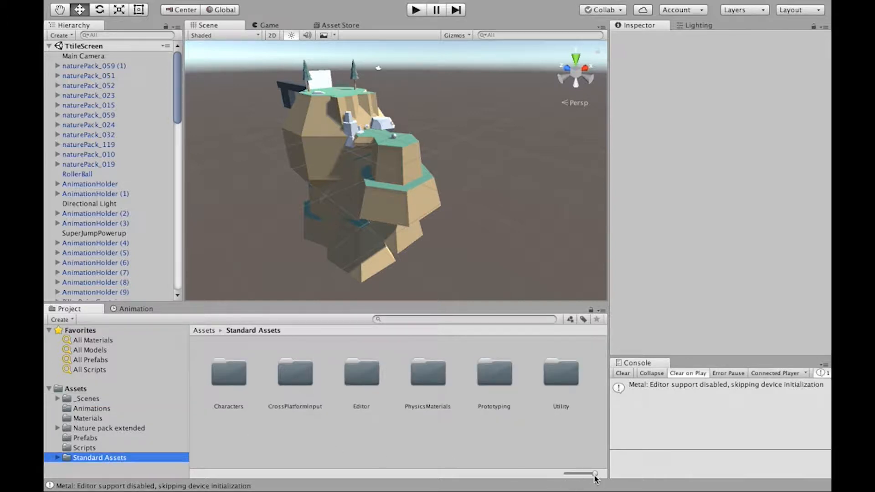
pyautogui.moveTo(595, 474); pyautogui.dragTo(566, 474)
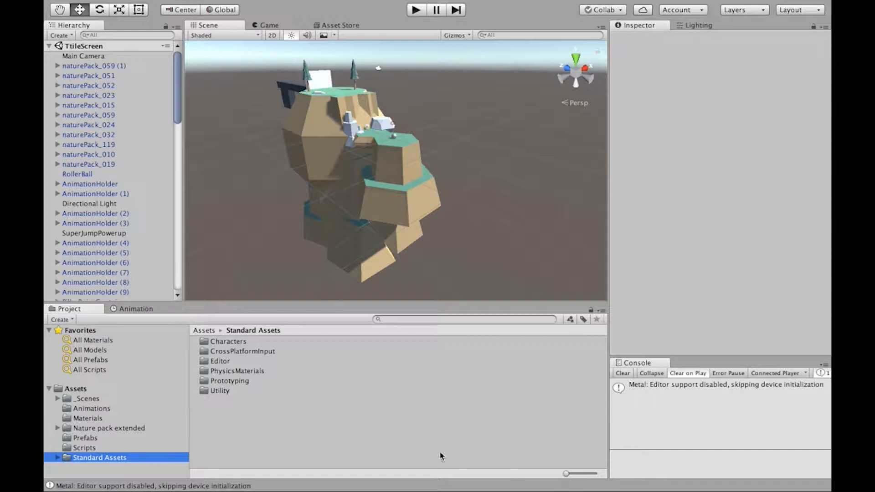
# Step: Browse the Characters folder in Standard Assets and open its FirstPersonCharacter folder
pyautogui.doubleClick(230, 351)
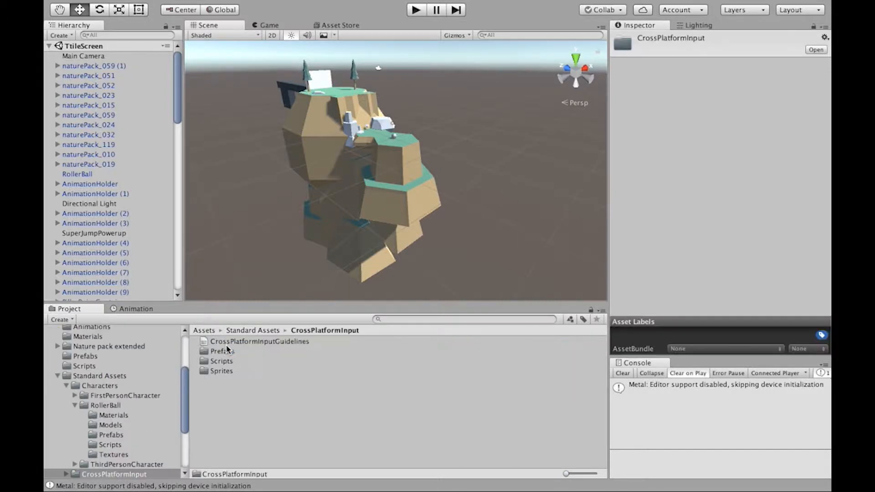
pyautogui.click(78, 387)
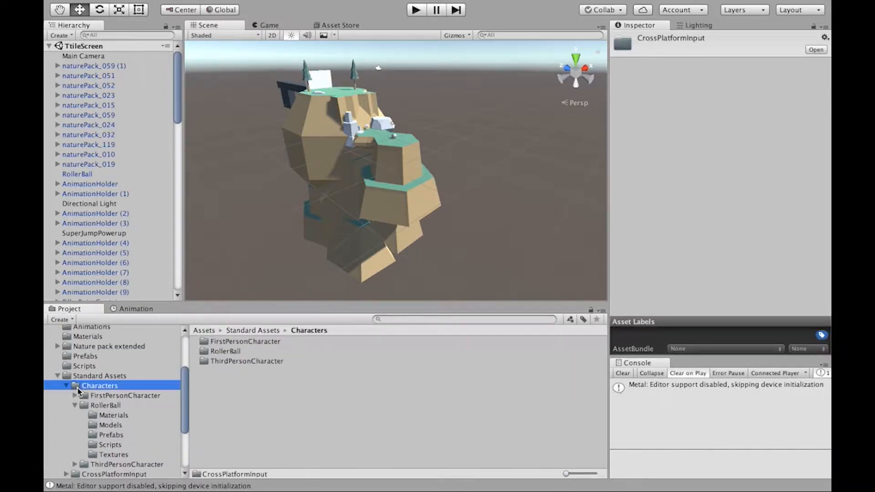
pyautogui.doubleClick(226, 352)
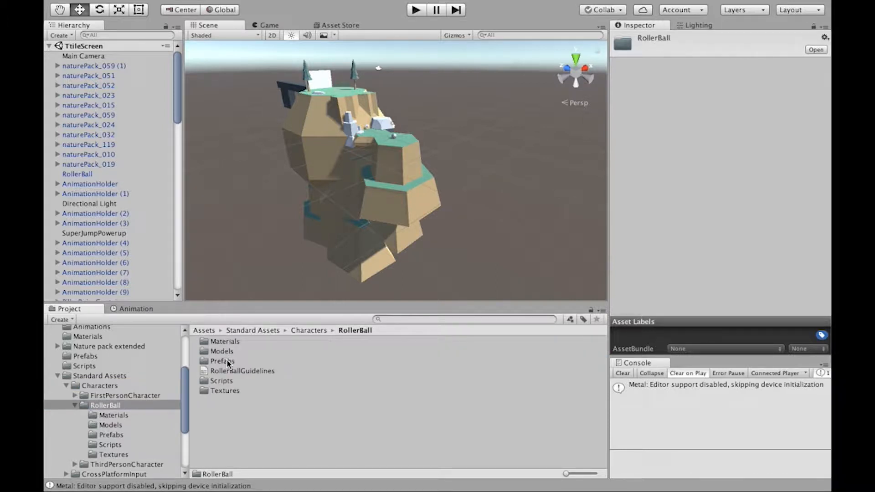
pyautogui.click(98, 387)
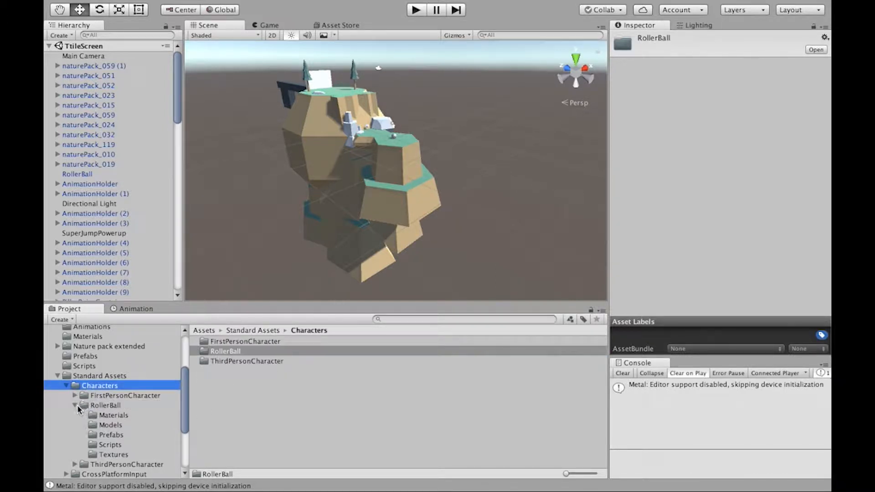
pyautogui.click(75, 405)
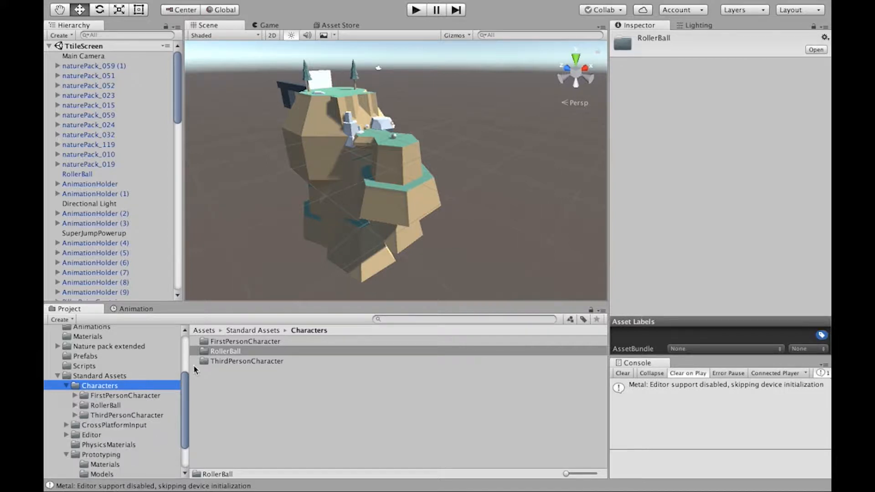
pyautogui.click(234, 340)
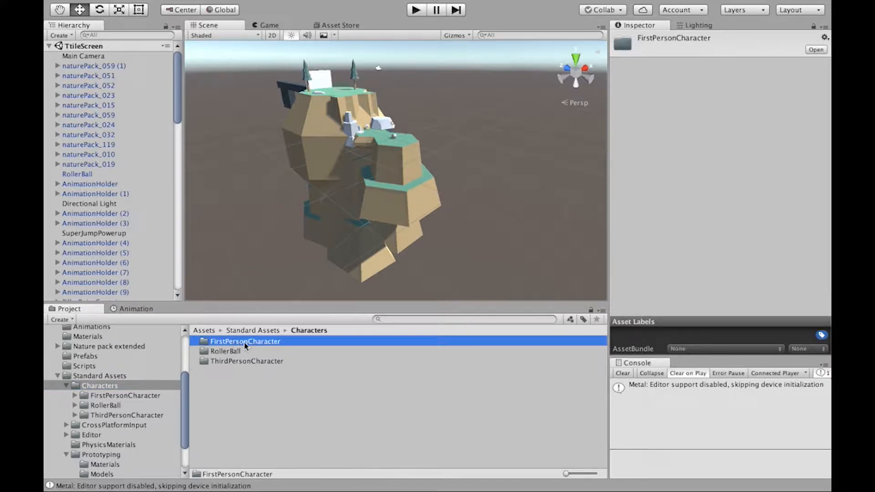
pyautogui.doubleClick(245, 342)
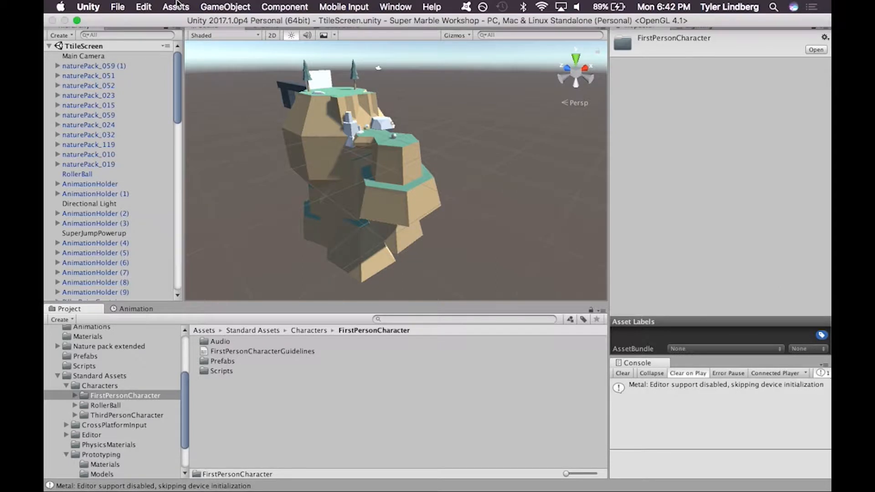
# Step: Look up the Characters package among the standard asset packages available for import
pyautogui.click(181, 7)
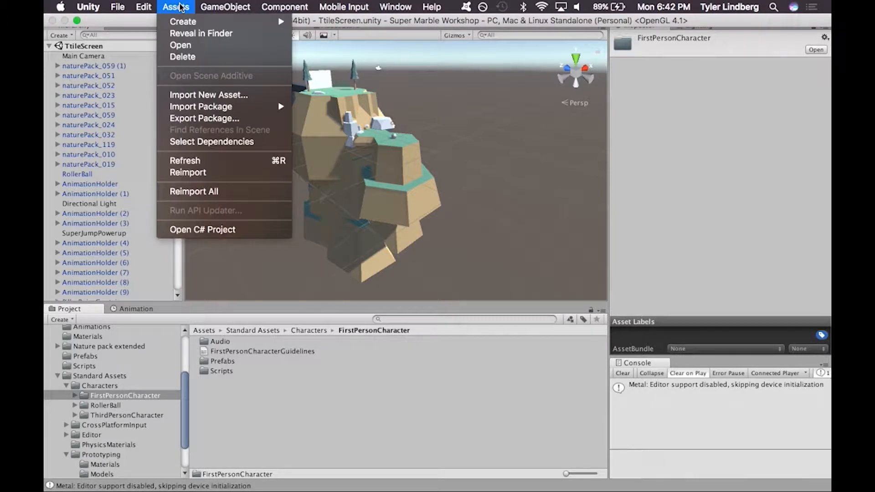
pyautogui.moveTo(198, 108)
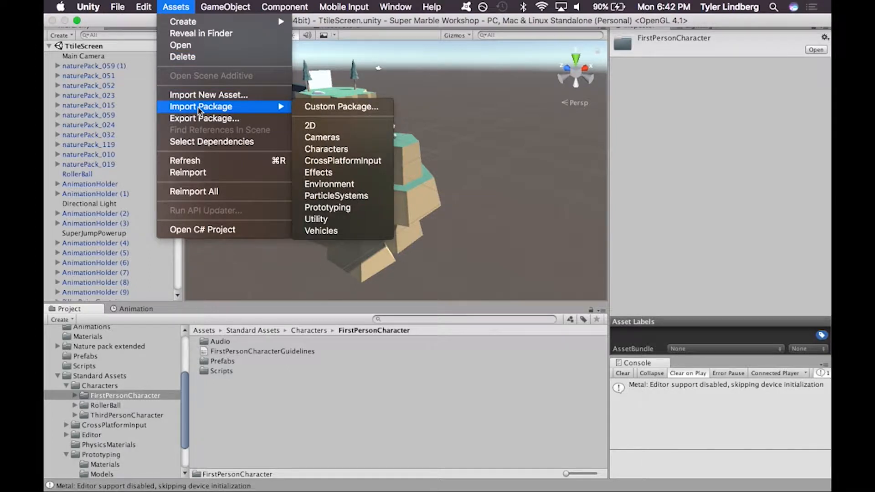
pyautogui.click(347, 149)
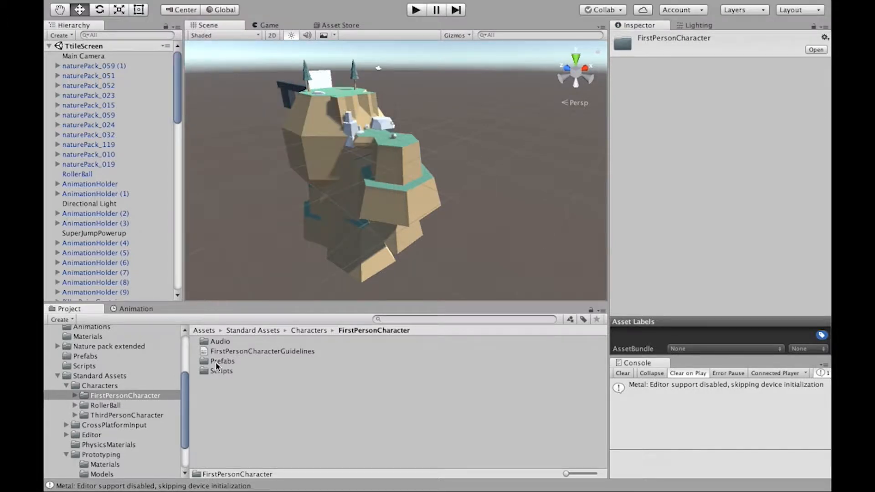
# Step: Place the RigidBodyFPSController prefab from FirstPersonCharacter on the green platform near the ball and raise it to Y 2.02
pyautogui.doubleClick(215, 362)
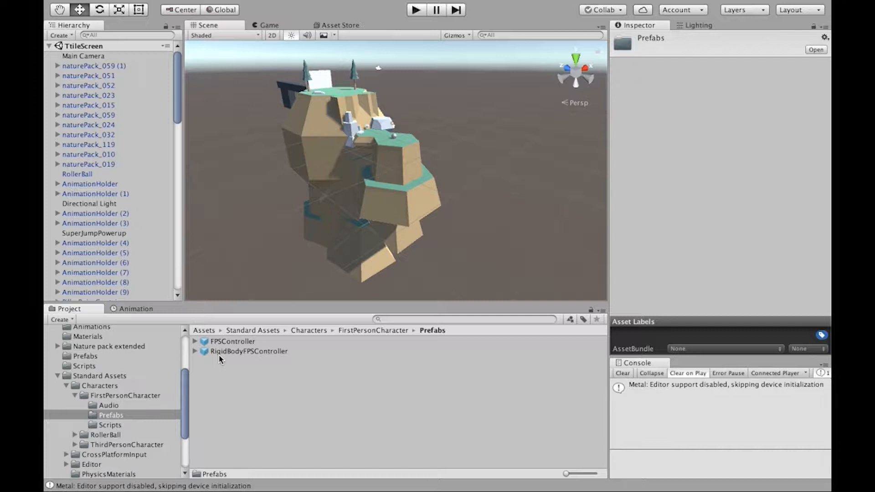
pyautogui.moveTo(209, 350); pyautogui.dragTo(400, 144)
pyautogui.moveTo(433, 187); pyautogui.dragTo(471, 149, button='right')
pyautogui.press('f')
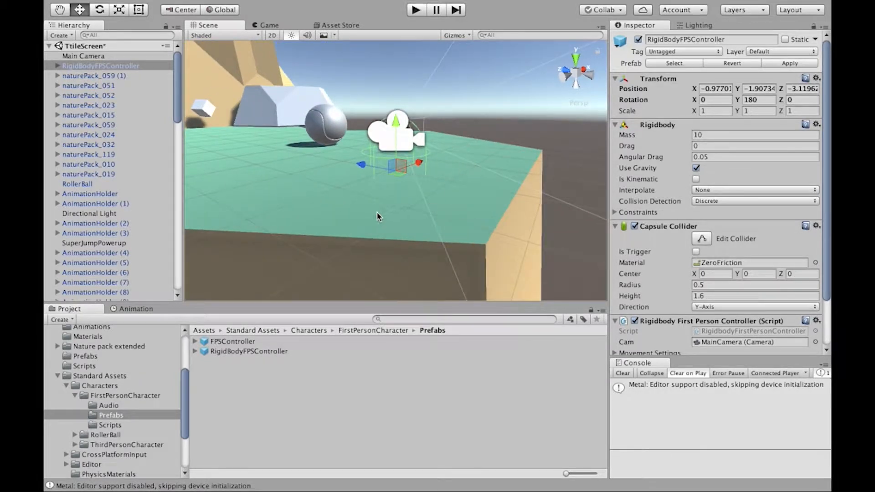
pyautogui.moveTo(336, 203); pyautogui.dragTo(336, 204, button='right')
pyautogui.keyDown('alt'); pyautogui.moveTo(336, 203); pyautogui.dragTo(373, 233); pyautogui.keyUp('alt')
pyautogui.scroll(-5, 378, 236)
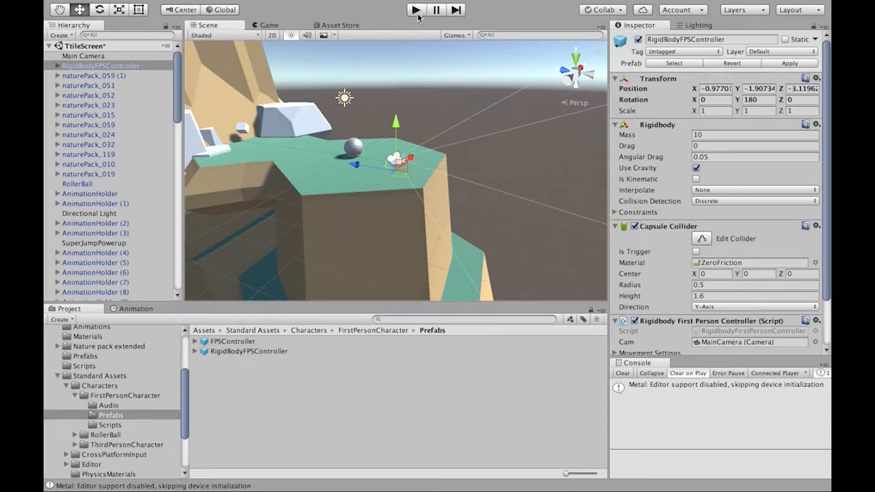
pyautogui.moveTo(396, 123); pyautogui.dragTo(400, 85)
pyautogui.press('f')
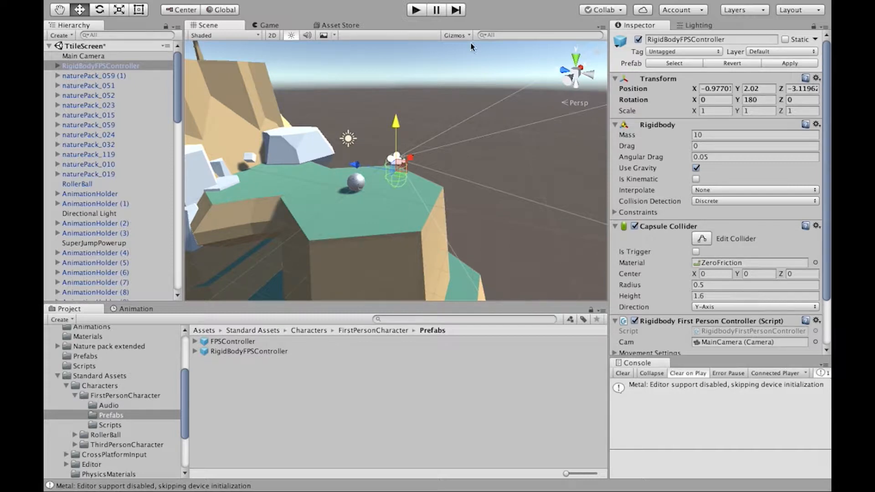
# Step: Play-test the TtileScreen scene, then delete the RigidBodyFPSController from it
pyautogui.click(416, 10)
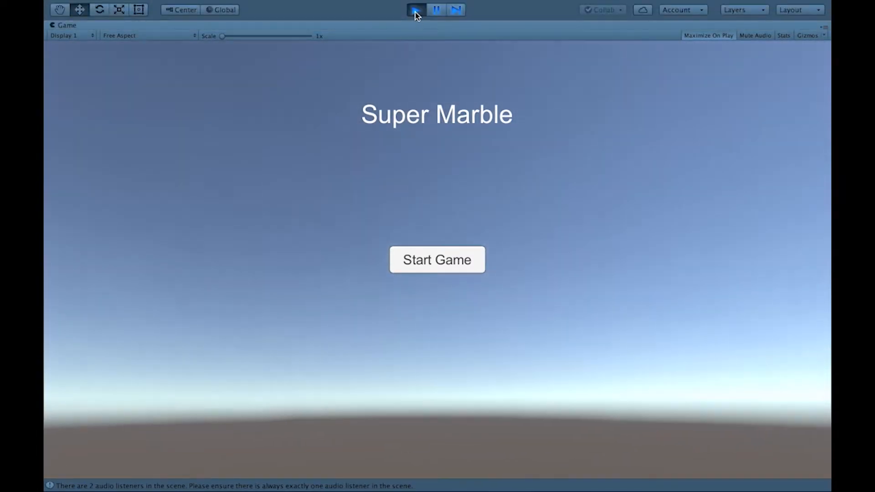
pyautogui.click(415, 12)
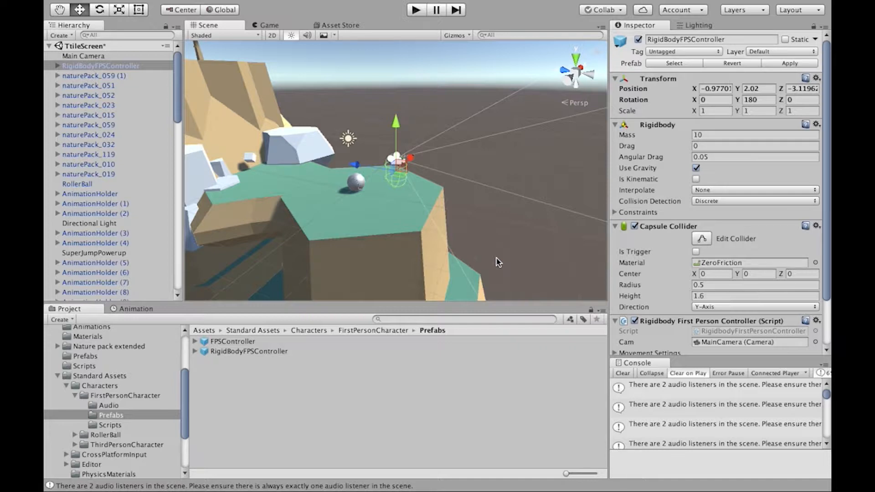
pyautogui.press('Delete')
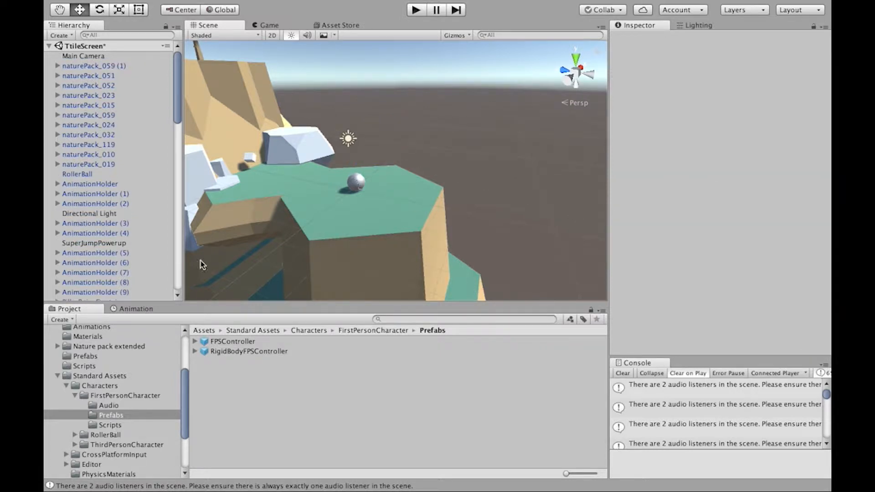
# Step: Open the ForestWorld scene from the _Scenes folder without saving the changes to TtileScreen
pyautogui.scroll(5, 87, 336)
pyautogui.click(86, 398)
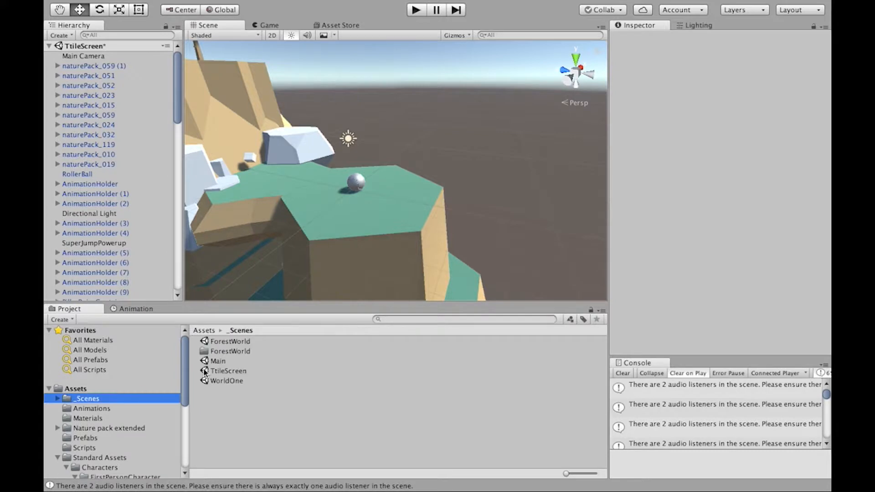
pyautogui.doubleClick(232, 341)
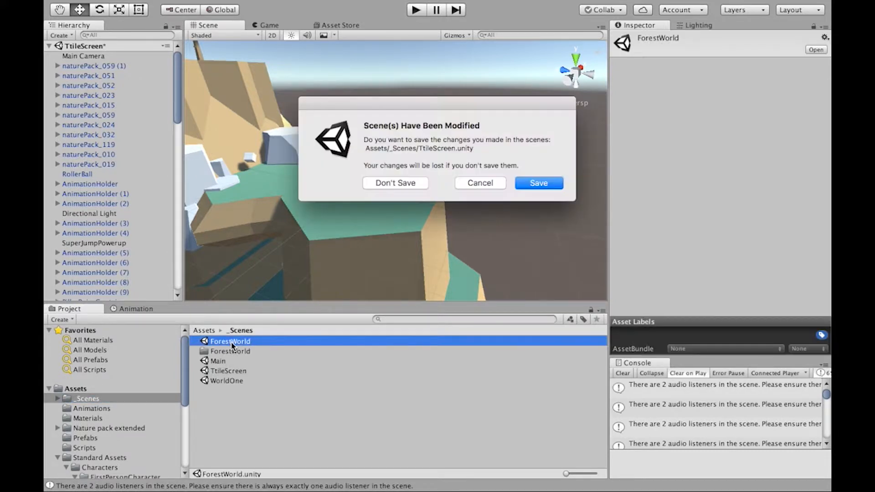
pyautogui.click(409, 184)
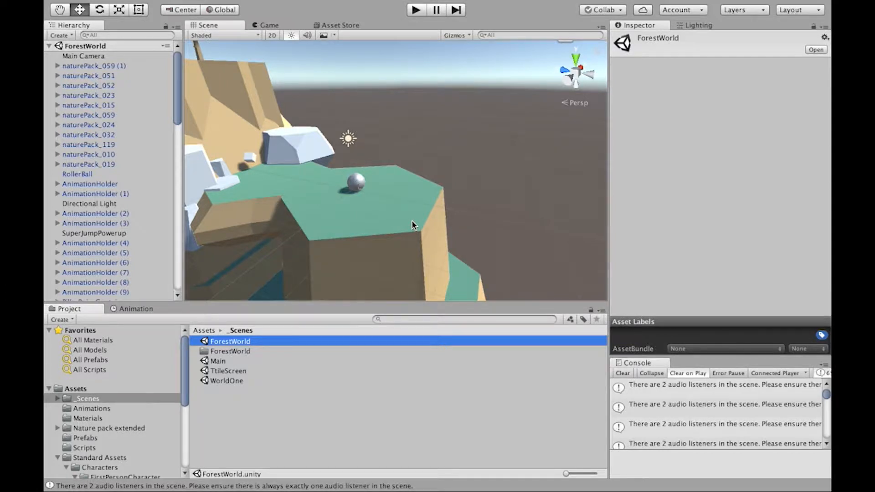
# Step: Place the RigidBodyFPSController prefab on ForestWorld's green platform beside the ball and raise it to Y 1.25
pyautogui.press('w')
pyautogui.moveTo(391, 156)
pyautogui.mouseDown(button='right')
pyautogui.moveTo(397, 180)
pyautogui.moveTo(381, 153)
pyautogui.mouseUp(button='right')
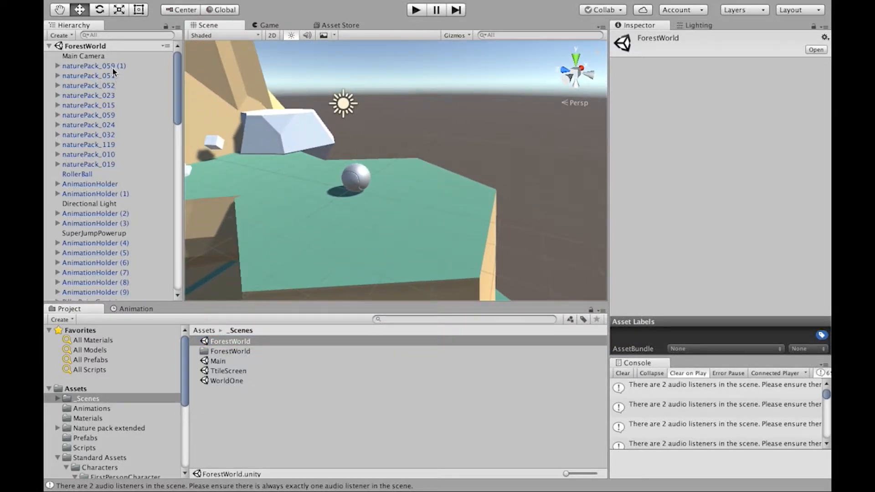
pyautogui.click(108, 57)
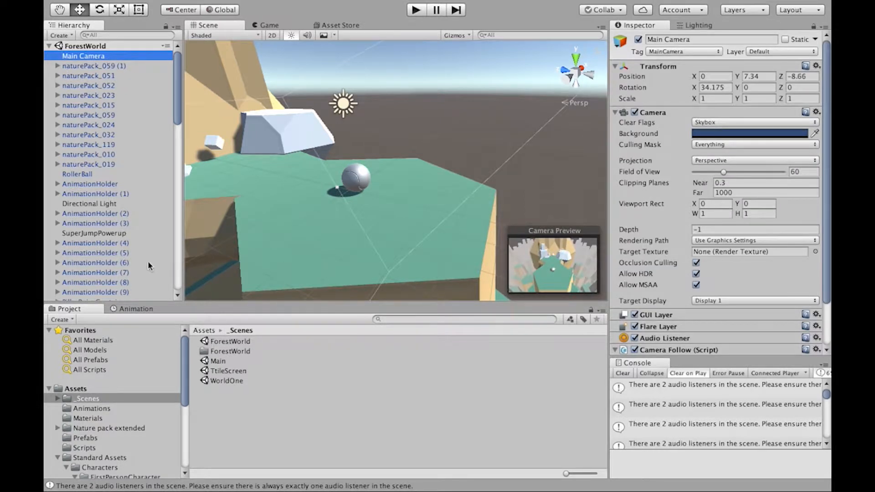
pyautogui.scroll(-5, 128, 401)
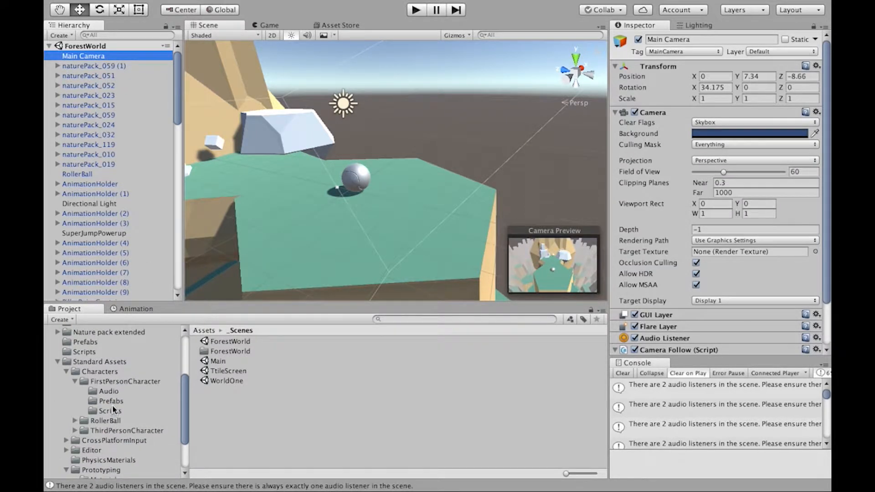
pyautogui.click(113, 401)
pyautogui.moveTo(209, 352); pyautogui.dragTo(400, 215)
pyautogui.moveTo(401, 173); pyautogui.dragTo(403, 142)
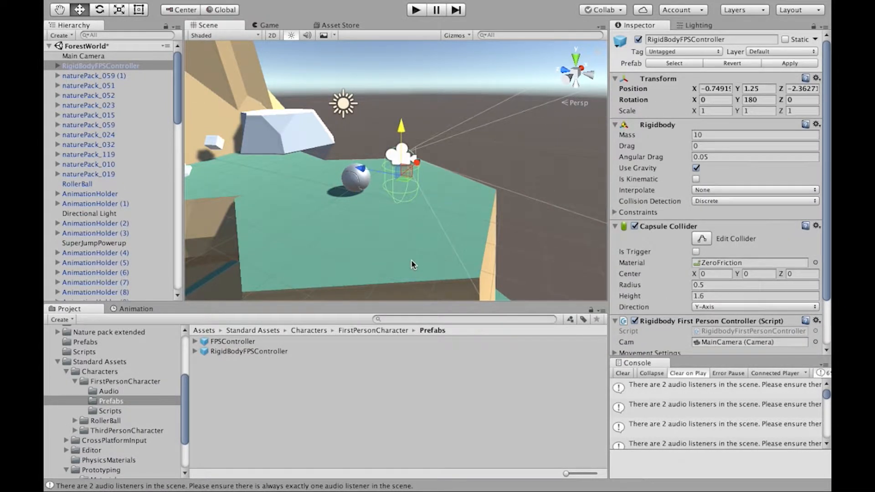
# Step: Play-test ForestWorld by moving the first-person controller in all directions and jumping toward the floating cube
pyautogui.click(415, 10)
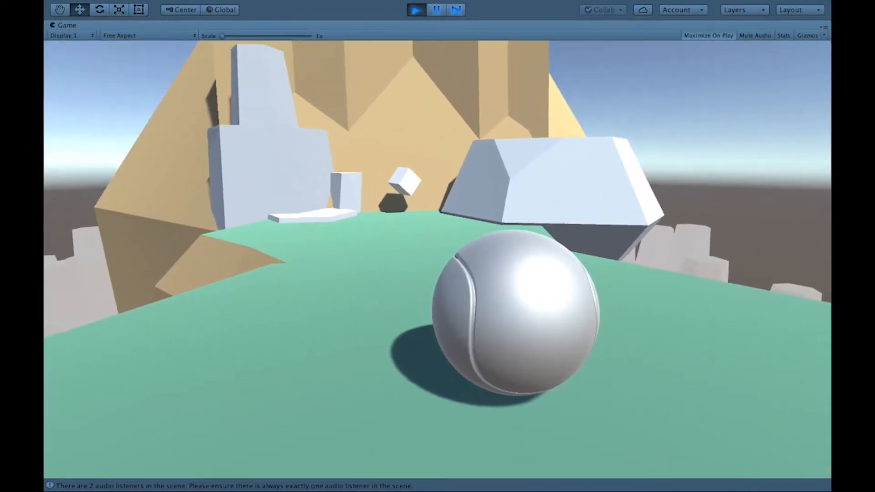
pyautogui.press('w')
pyautogui.press('s')
pyautogui.press('a')
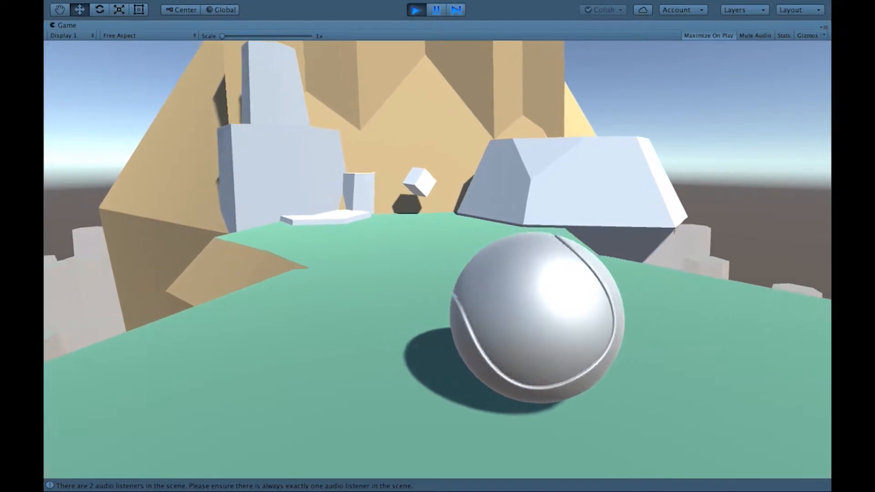
pyautogui.press('d')
pyautogui.press('a')
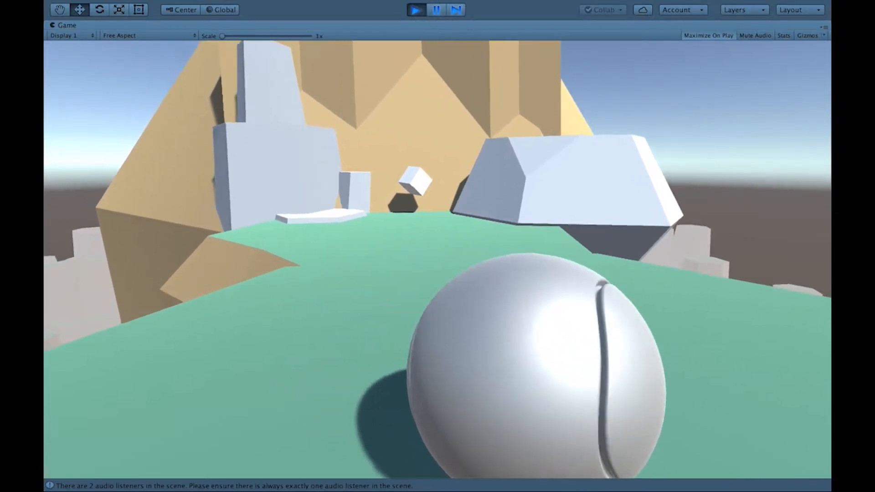
pyautogui.press('d')
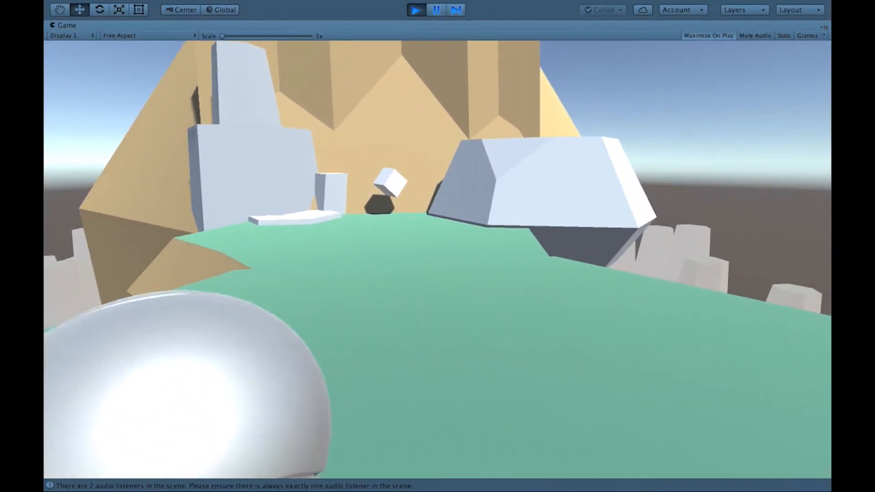
pyautogui.press('a')
pyautogui.press('w')
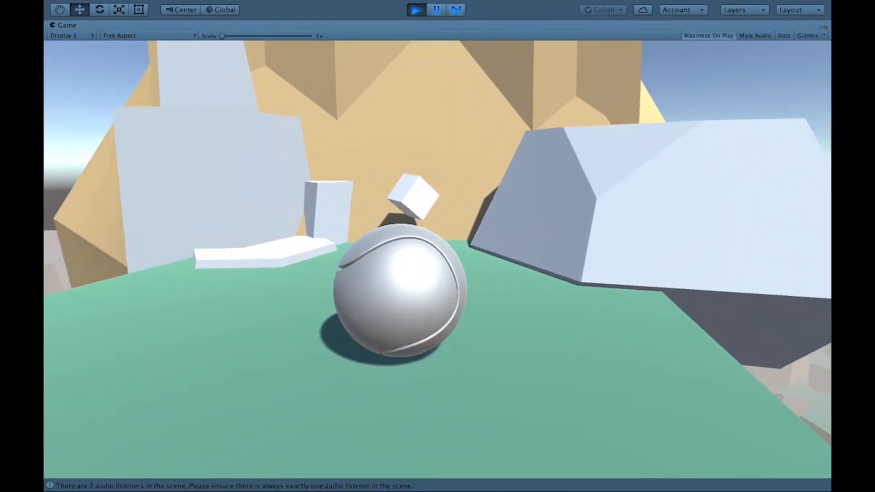
pyautogui.press('space')
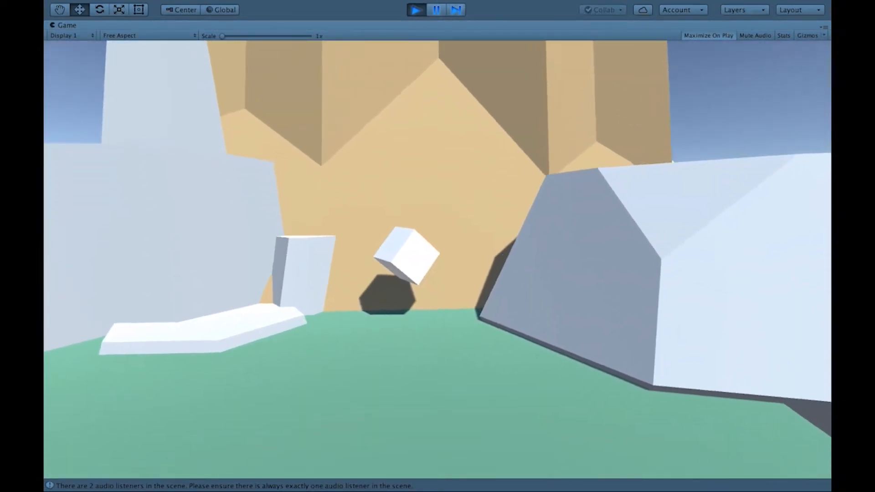
pyautogui.press('space')
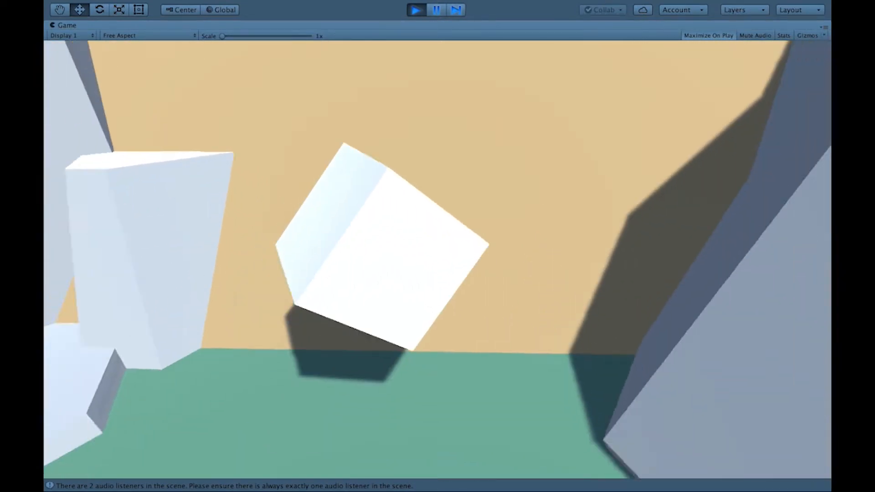
pyautogui.press('space')
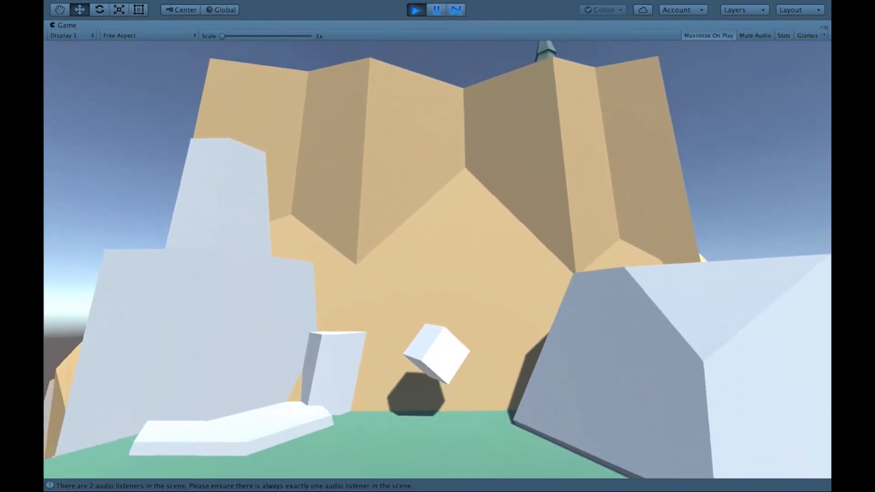
# Step: Stop the play-test and deactivate the RollerBall and the scene's original Main Camera
pyautogui.press('Escape')
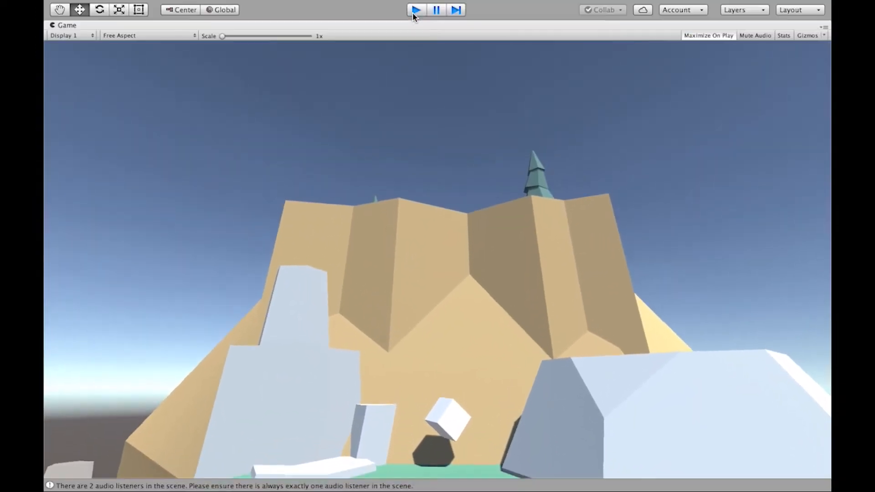
pyautogui.click(415, 10)
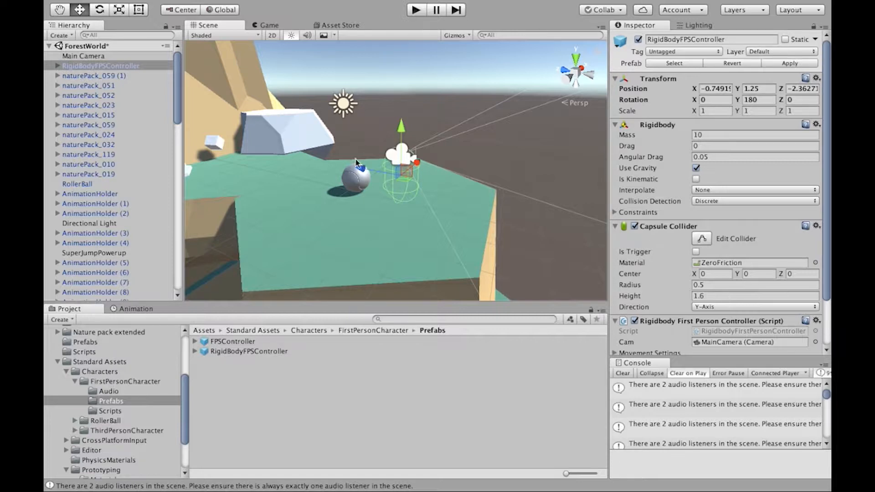
pyautogui.click(77, 183)
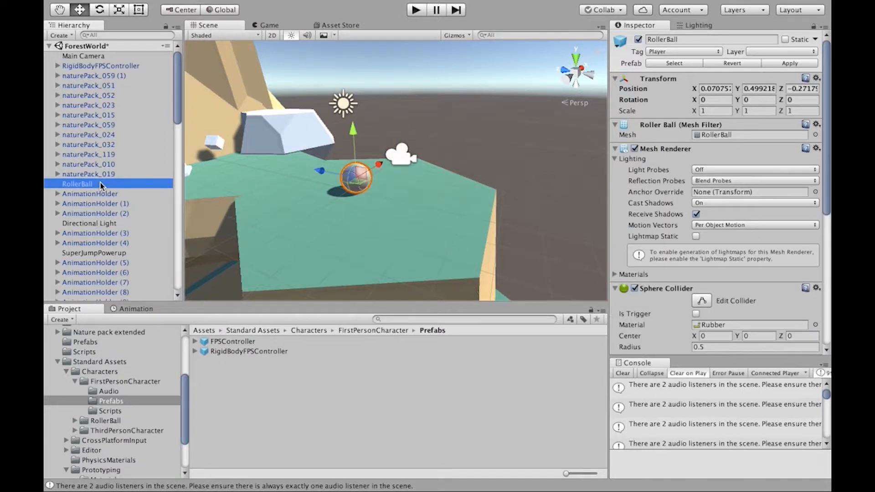
pyautogui.click(638, 41)
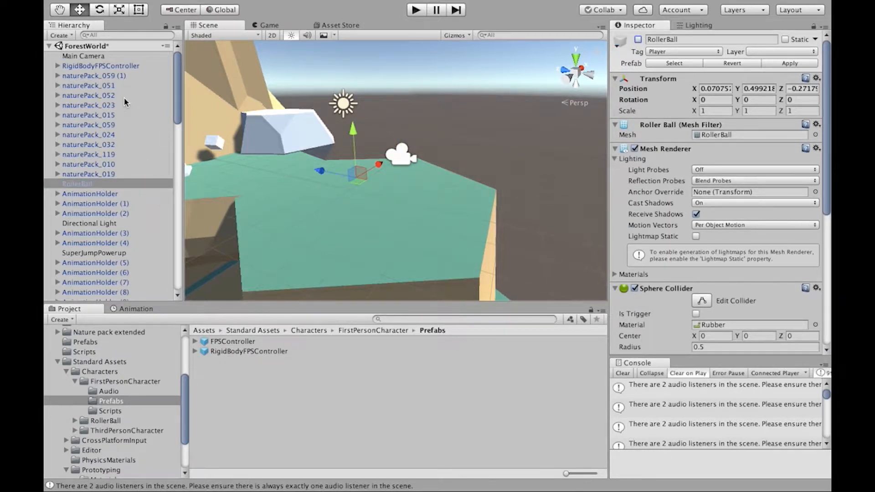
pyautogui.click(104, 57)
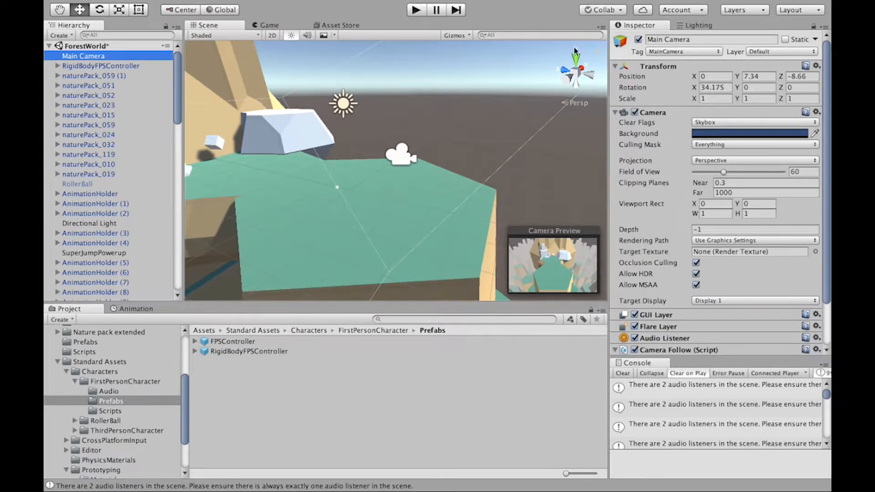
pyautogui.click(638, 40)
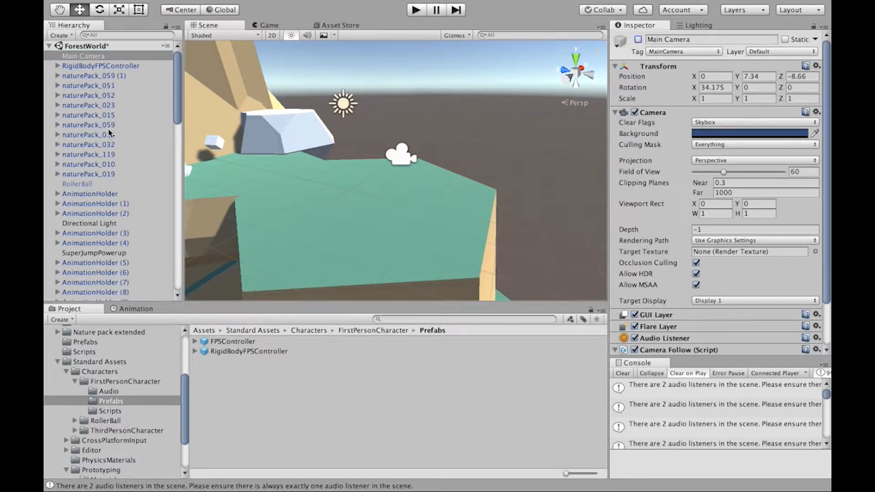
# Step: Inspect the MainCamera nested inside the RigidBodyFPSController
pyautogui.click(108, 67)
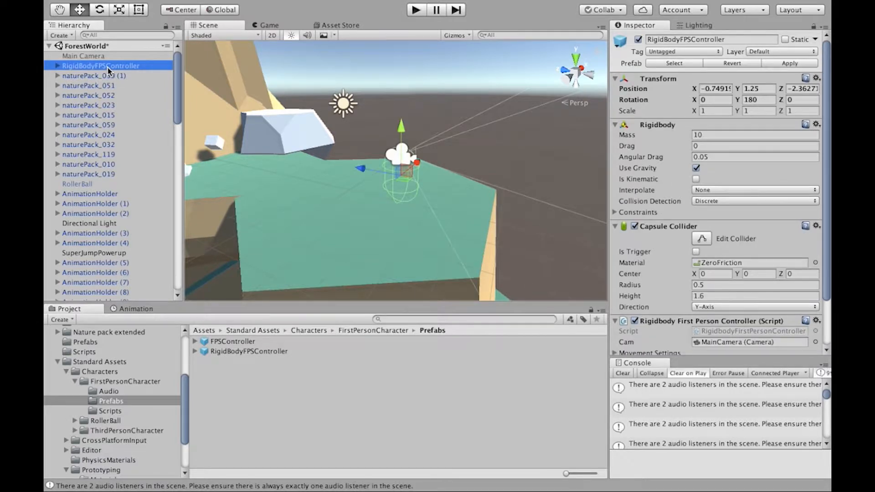
pyautogui.press('Right')
pyautogui.click(97, 78)
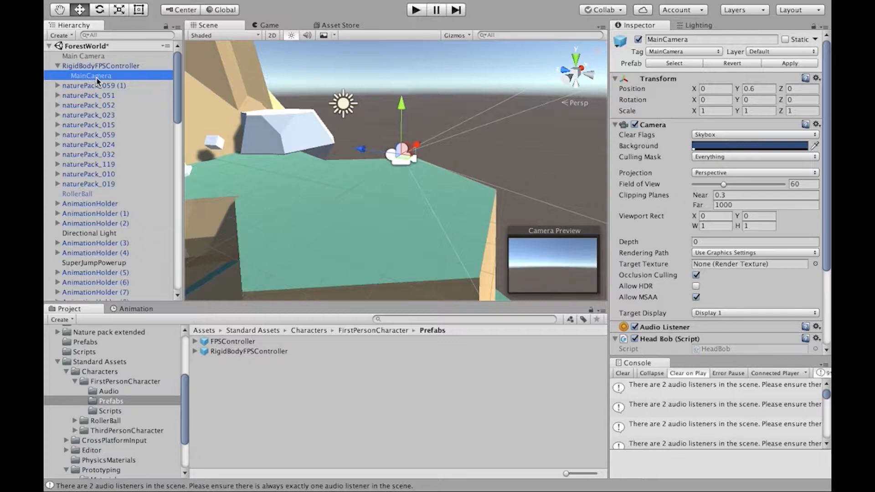
# Step: Set the Super Jump script's Jump Power to 100 on the floating SuperJumpPowerup cube
pyautogui.click(215, 145)
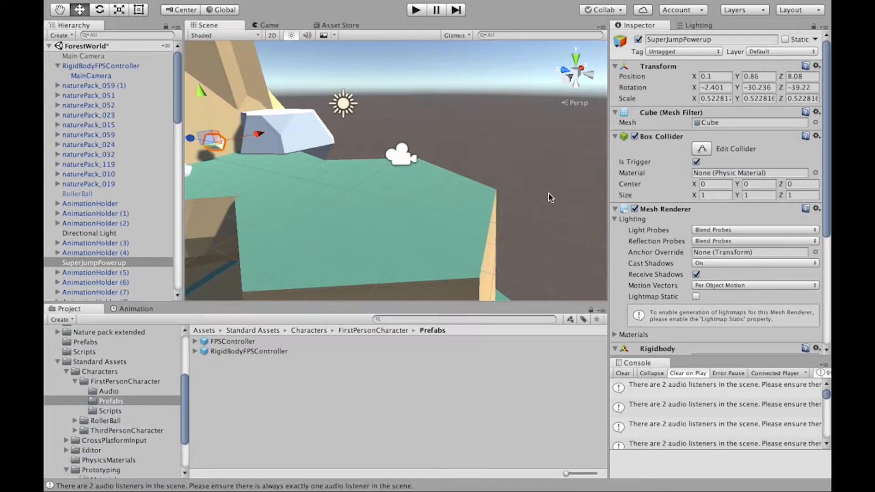
pyautogui.scroll(-8, 726, 222)
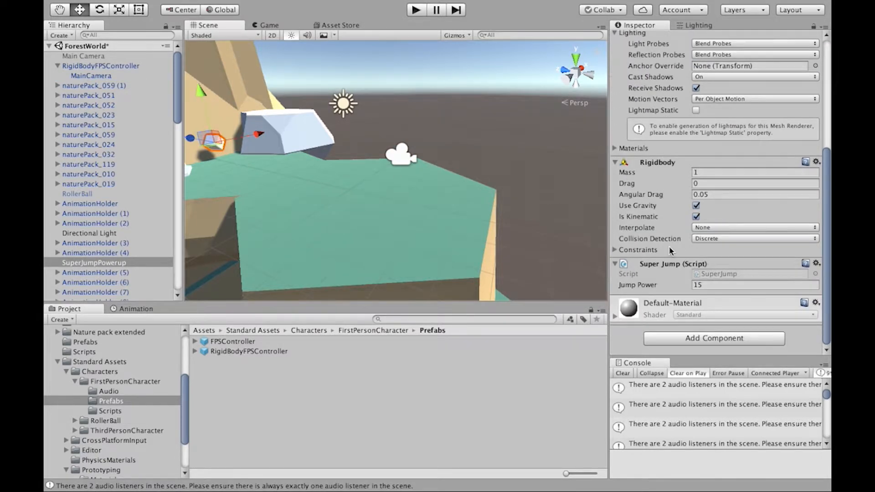
pyautogui.click(708, 284)
pyautogui.write('100')
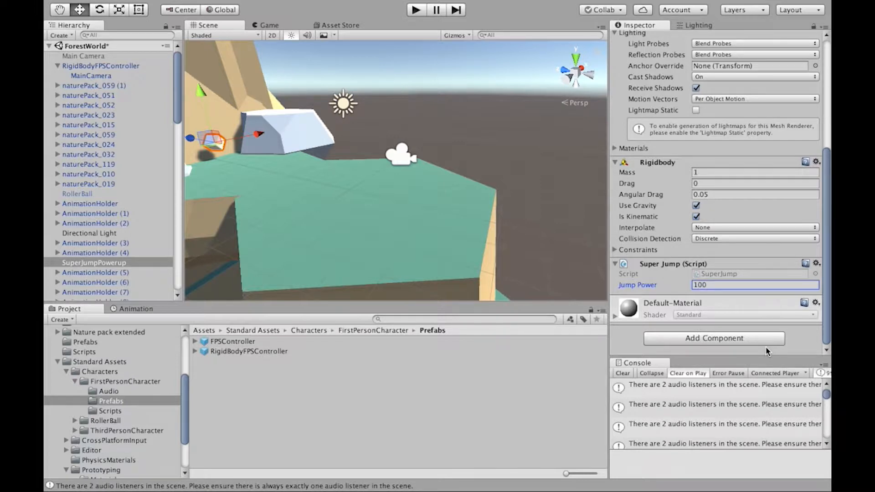
# Step: Play-test ForestWorld by walking the first-person controller back and forth at the floating power-up cube, then stop the game
pyautogui.click(420, 13)
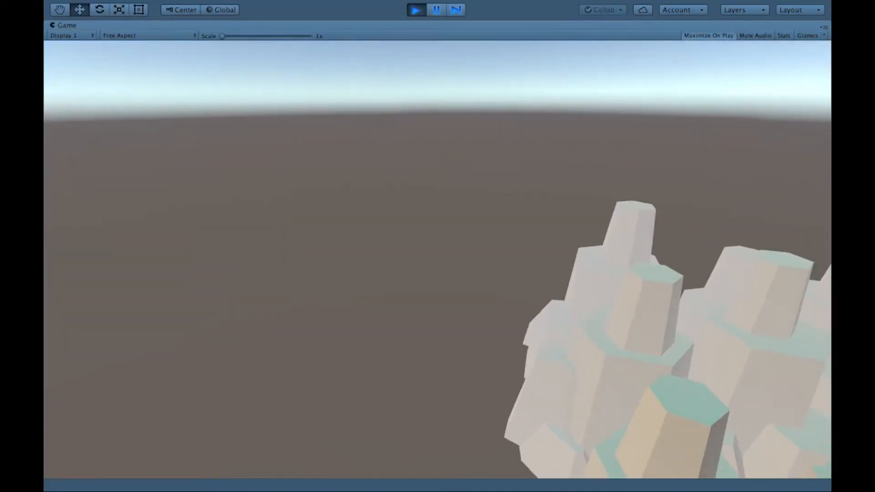
pyautogui.press('w')
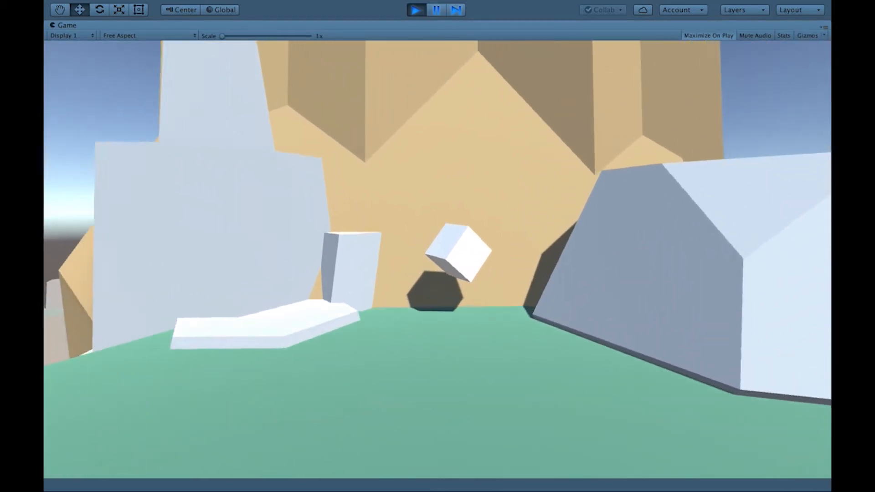
pyautogui.press('s')
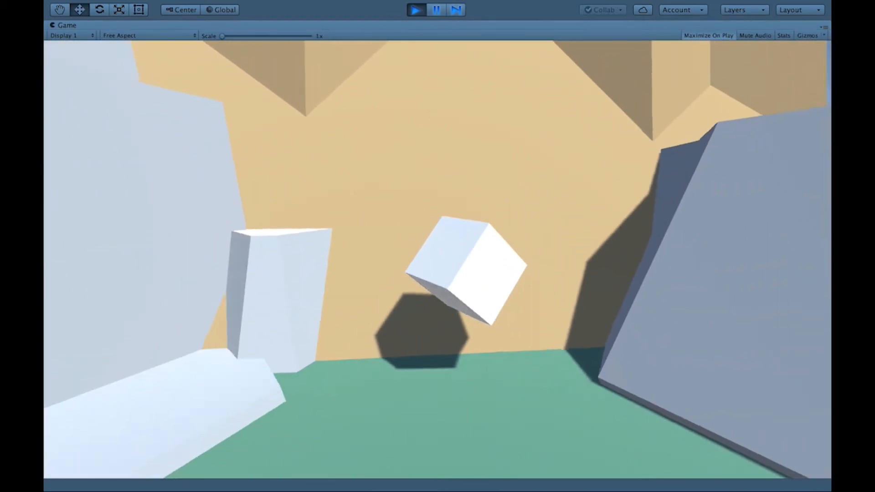
pyautogui.press('w')
pyautogui.press('s')
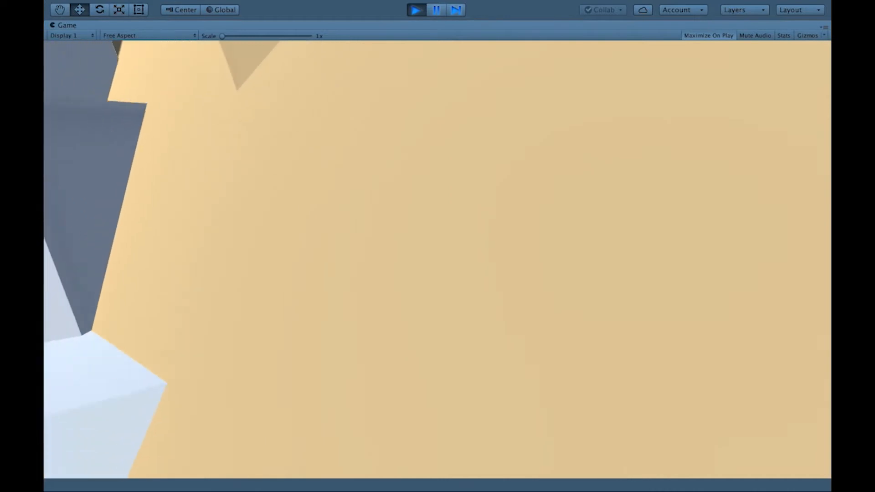
pyautogui.press('w')
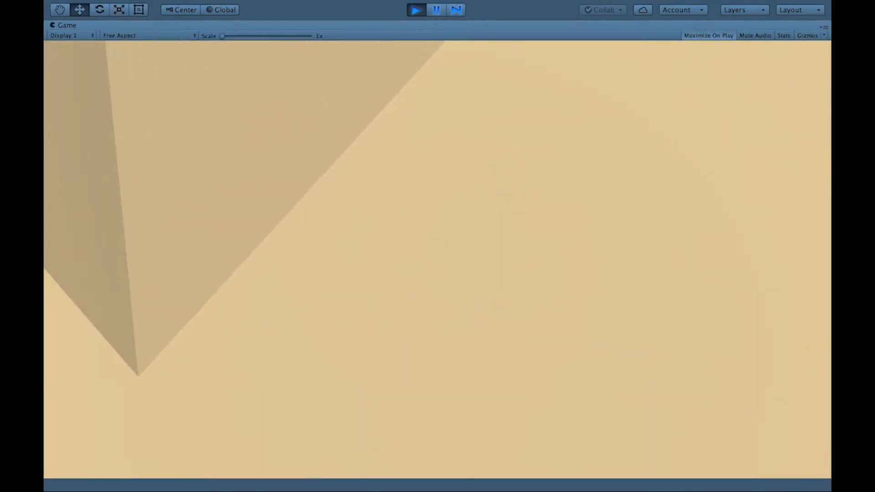
pyautogui.press('Escape')
pyautogui.click(416, 10)
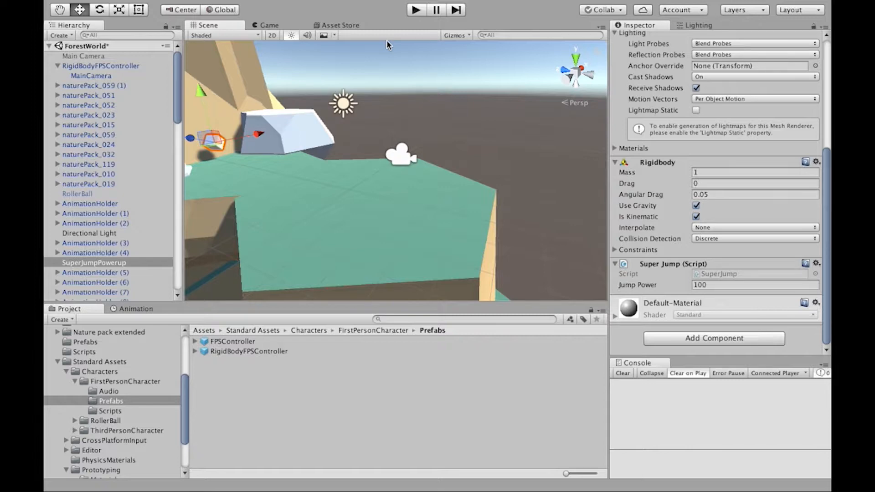
# Step: Assign the Player tag to the RigidBodyFPSController
pyautogui.click(94, 66)
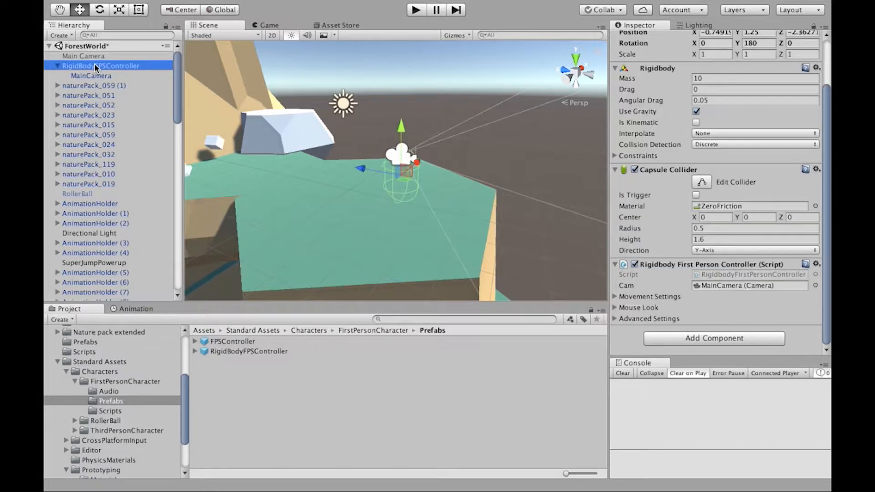
pyautogui.scroll(3, 717, 124)
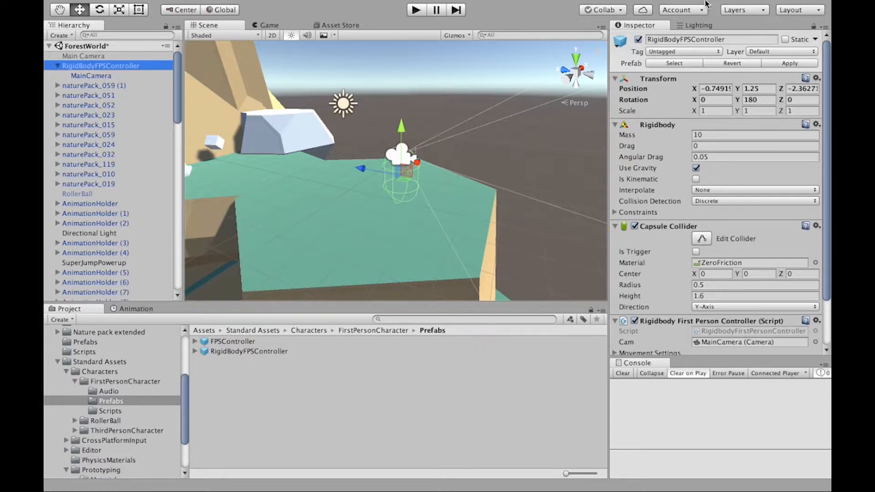
pyautogui.click(681, 52)
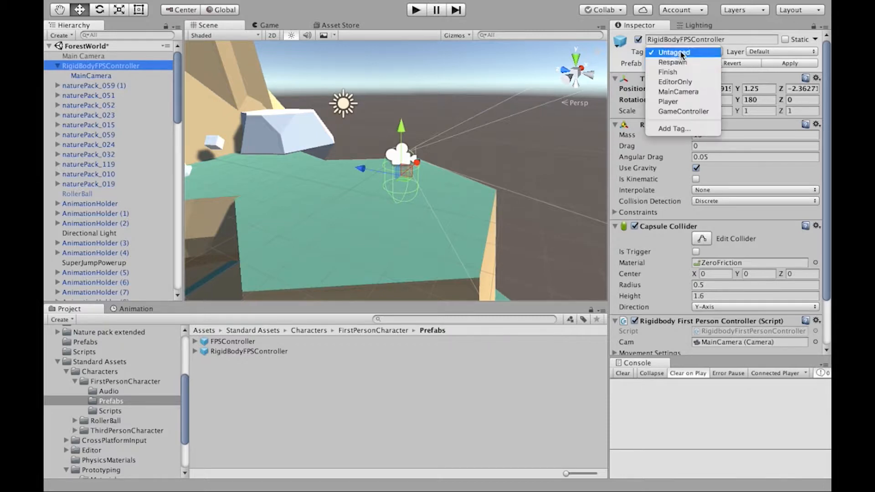
pyautogui.click(686, 98)
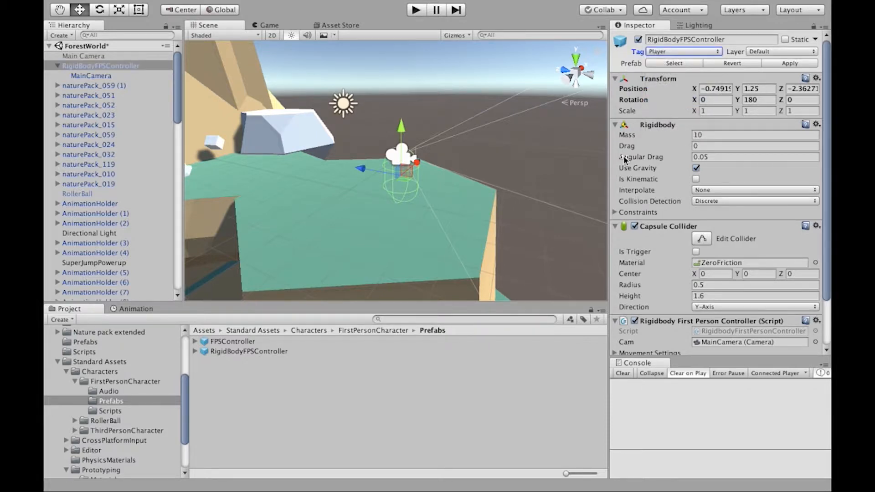
# Step: Play-test ForestWorld again, moving the Player-tagged controller into the jump power-up
pyautogui.scroll(-3, 676, 237)
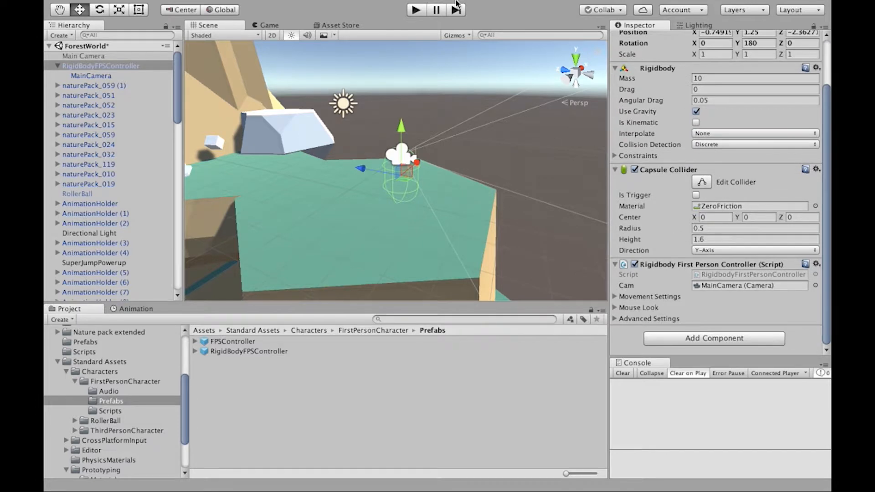
pyautogui.click(415, 10)
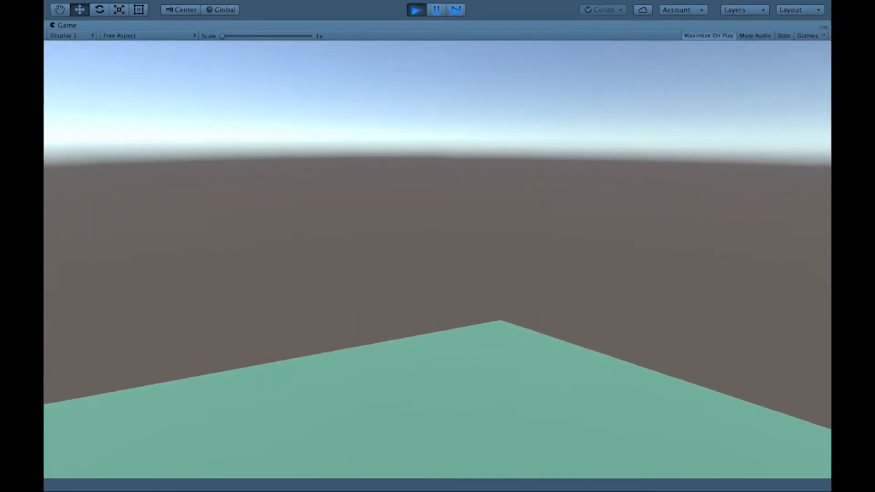
pyautogui.press('w')
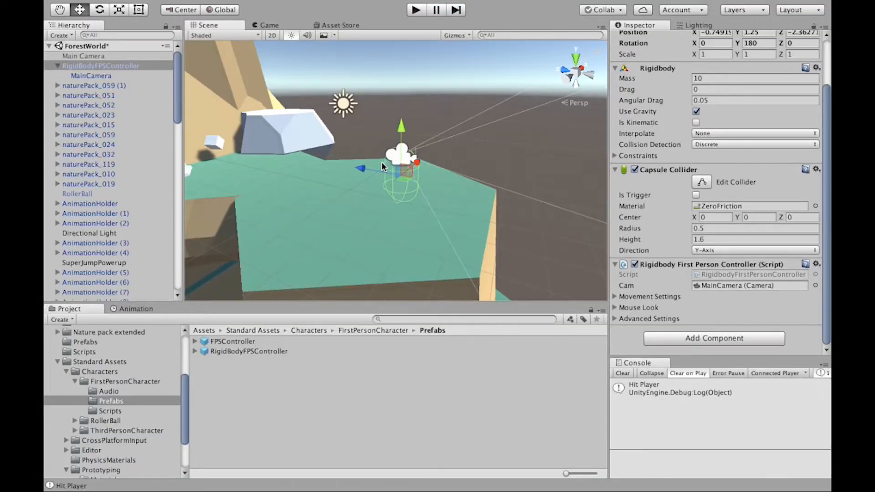
# Step: Rotate the RigidBodyFPSController about its vertical axis to a Y rotation of about 1.05, facing the cliff
pyautogui.press('e')
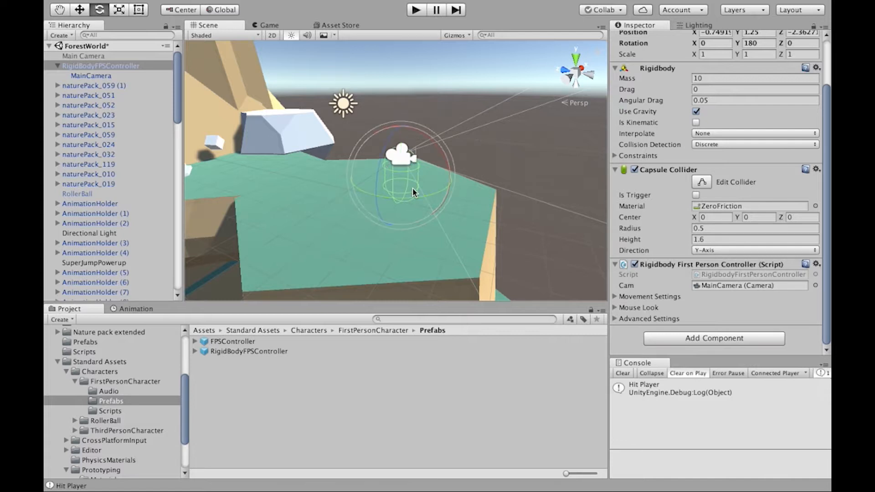
pyautogui.moveTo(393, 198); pyautogui.dragTo(512, 194)
pyautogui.keyDown('alt'); pyautogui.moveTo(357, 173); pyautogui.dragTo(340, 119); pyautogui.keyUp('alt')
pyautogui.keyDown('alt'); pyautogui.moveTo(407, 169); pyautogui.dragTo(458, 154); pyautogui.keyUp('alt')
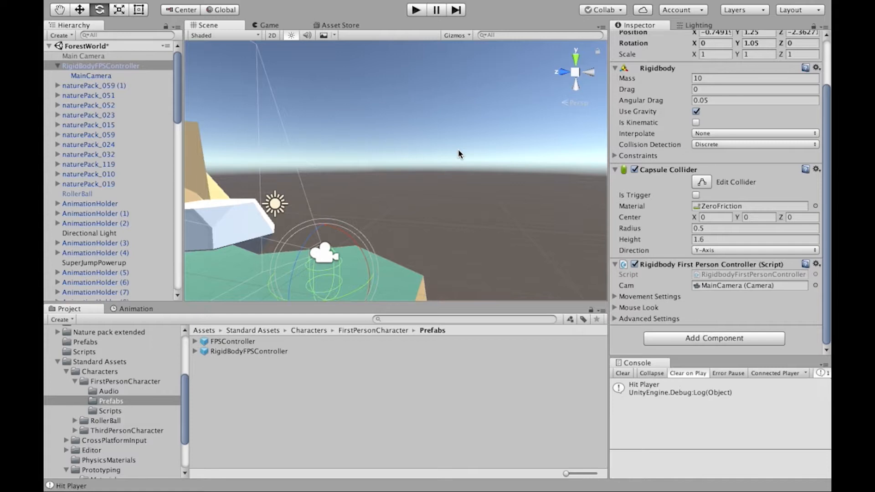
# Step: Collapse the RigidBodyFPSController in the scene hierarchy and deactivate it
pyautogui.click(58, 65)
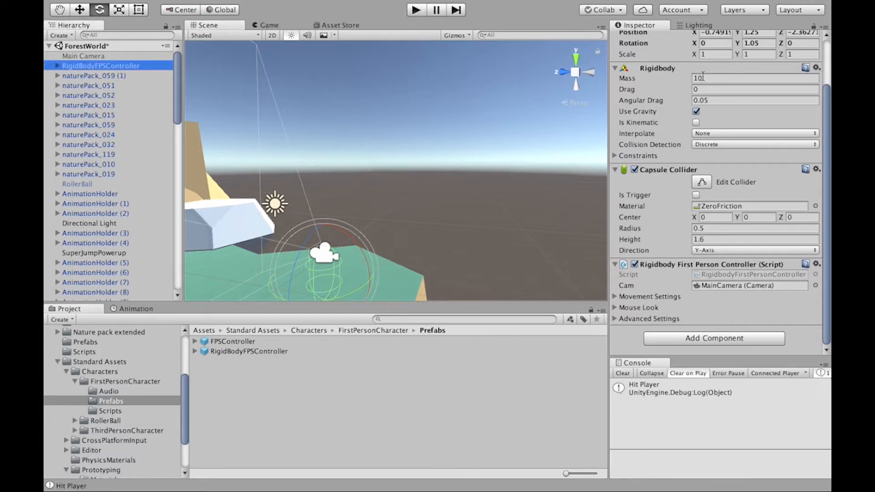
pyautogui.scroll(3, 656, 91)
pyautogui.click(638, 40)
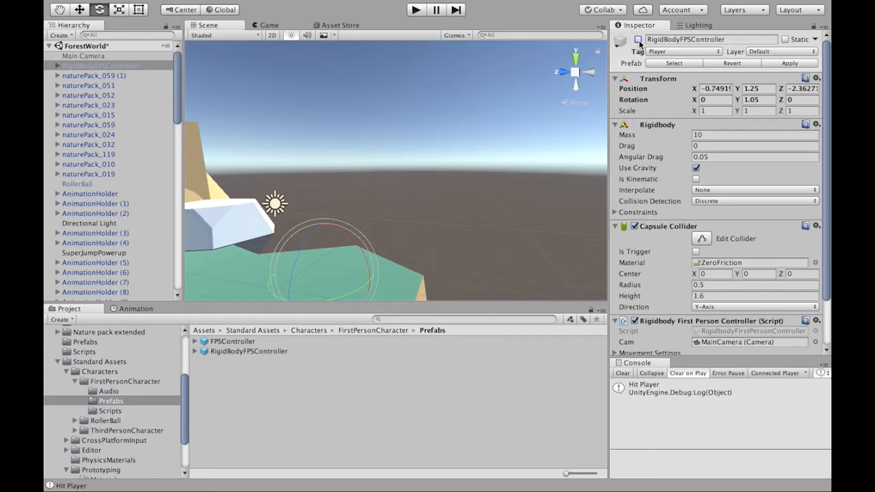
# Step: Open the Prefabs folder of ThirdPersonCharacter in Standard Assets and inspect the AIThirdPersonController prefab
pyautogui.click(576, 108)
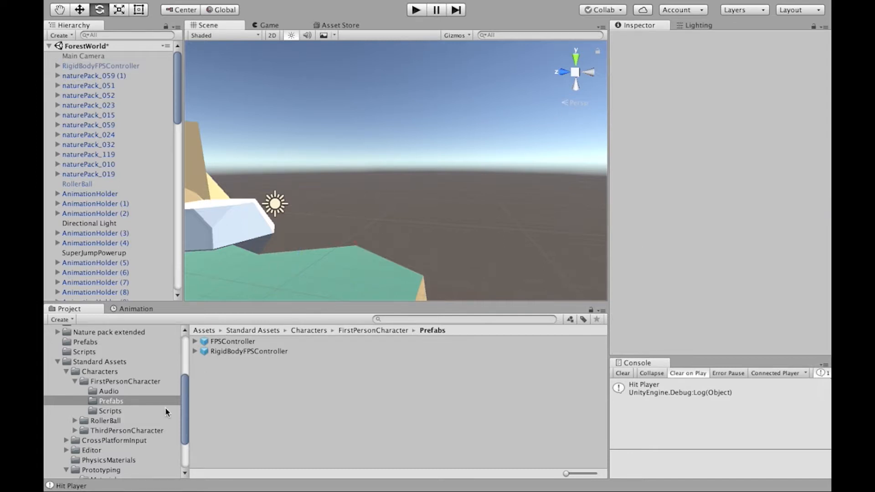
pyautogui.click(78, 380)
pyautogui.scroll(-3, 77, 378)
pyautogui.click(87, 374)
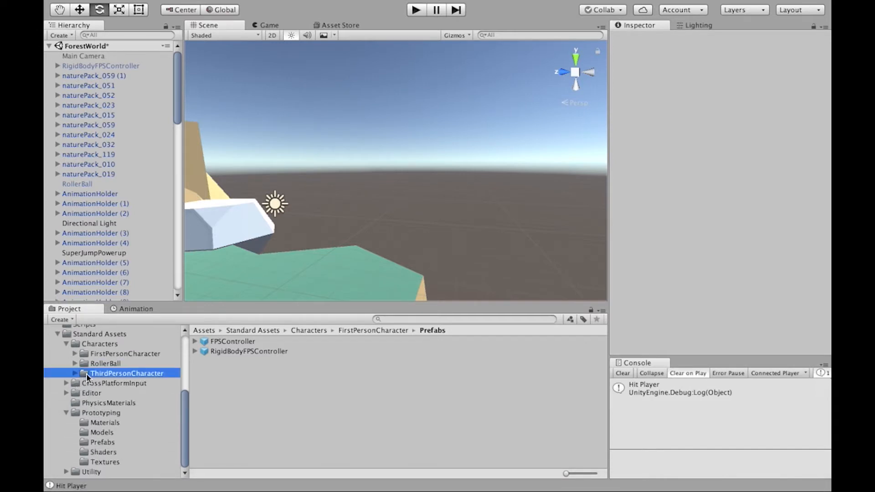
pyautogui.doubleClick(215, 381)
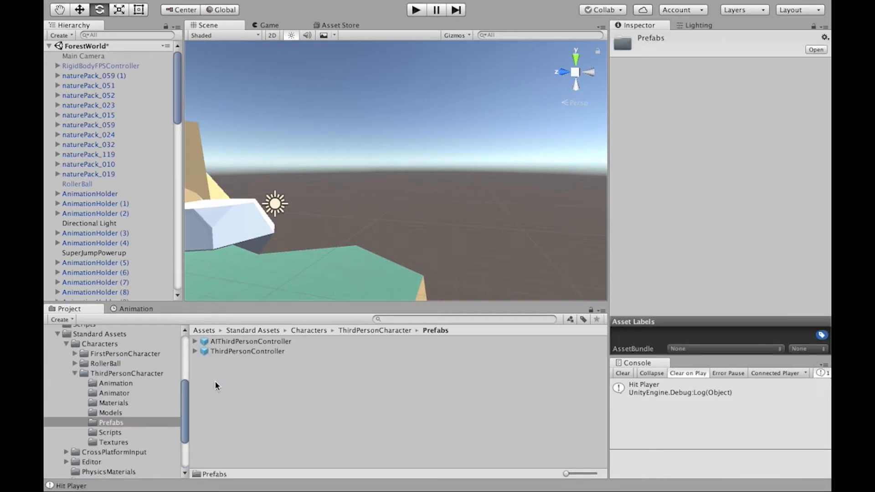
pyautogui.click(218, 341)
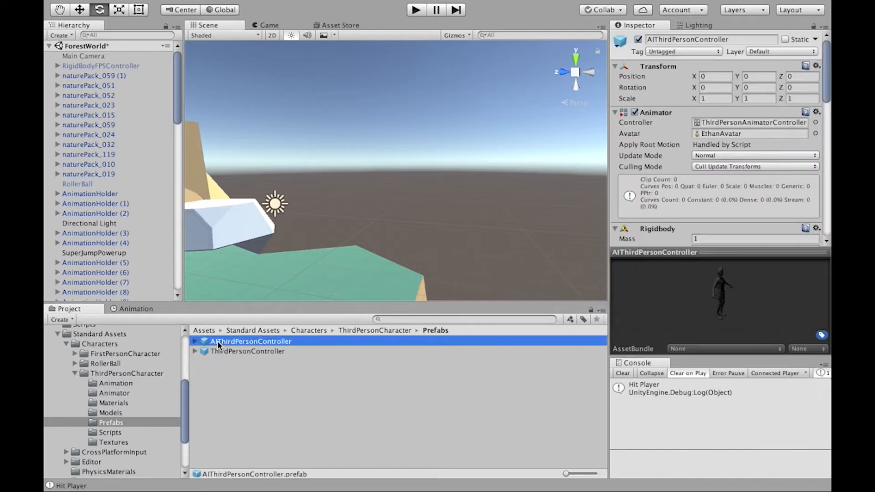
# Step: Place the ThirdPersonController prefab on the green platform, check the Main Camera's settings and start a play-test
pyautogui.click(235, 352)
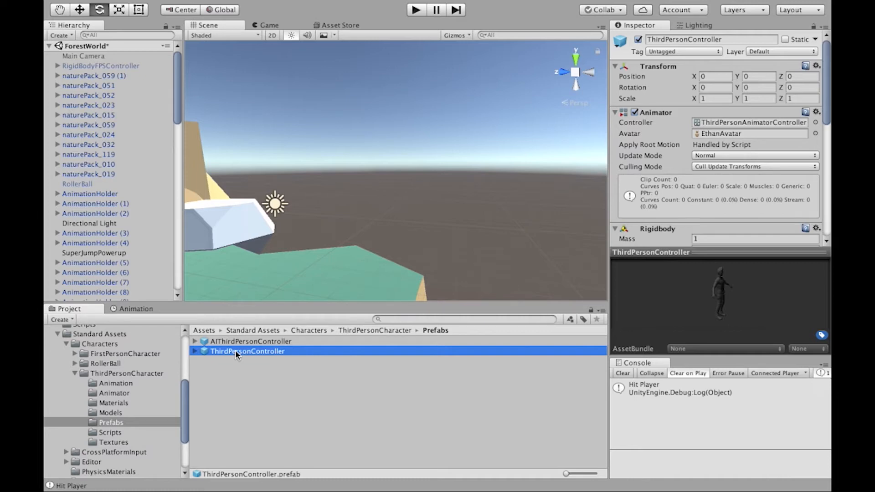
pyautogui.moveTo(236, 351); pyautogui.dragTo(296, 273)
pyautogui.click(98, 56)
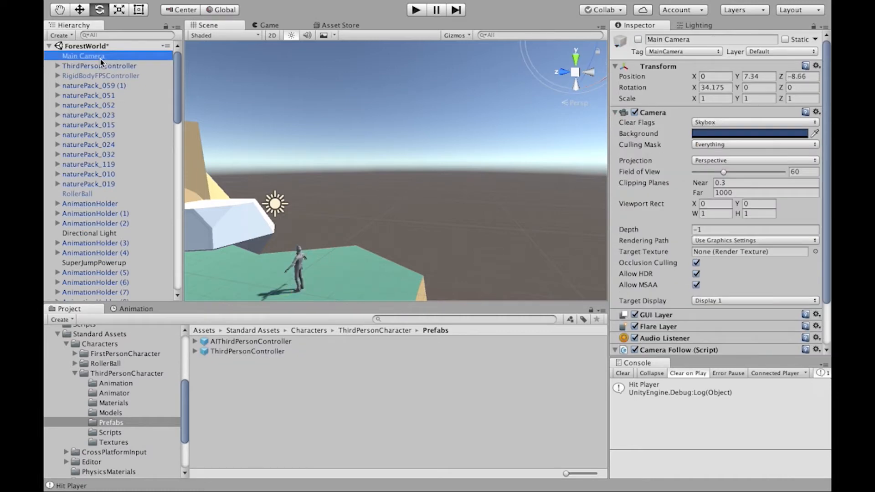
pyautogui.click(416, 10)
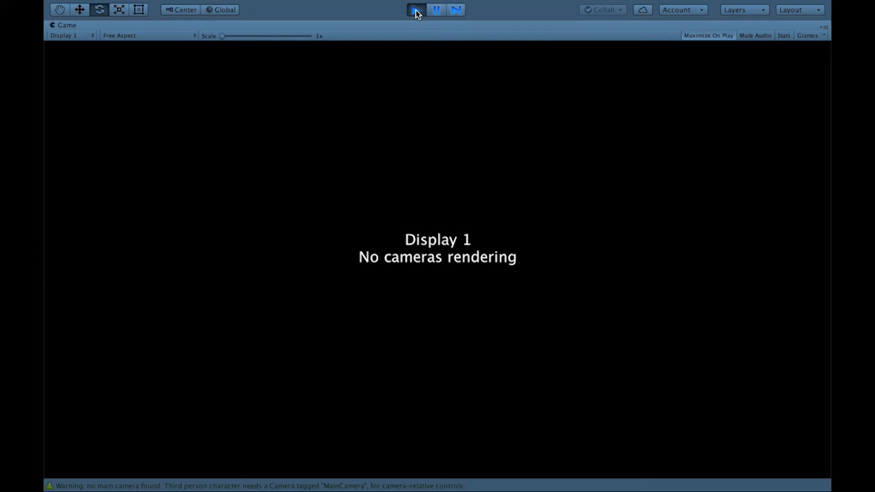
# Step: Stop the play-test, activate the Main Camera object and restart the play-test
pyautogui.click(416, 11)
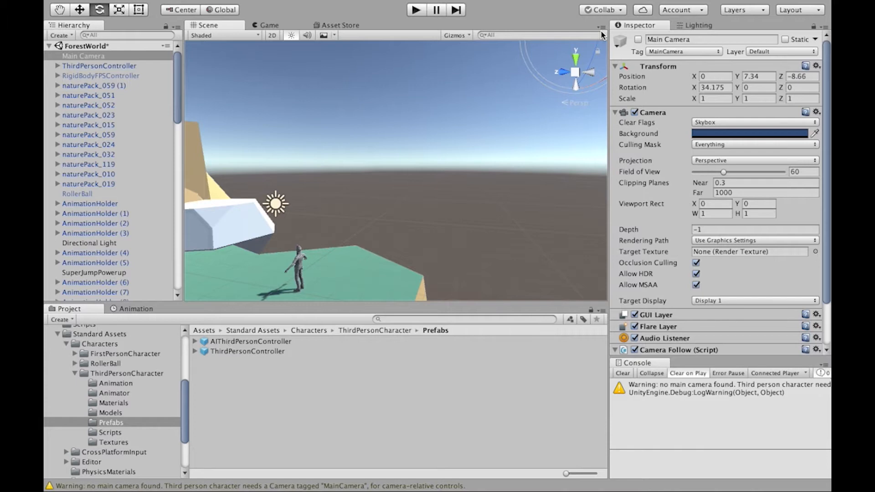
pyautogui.click(638, 40)
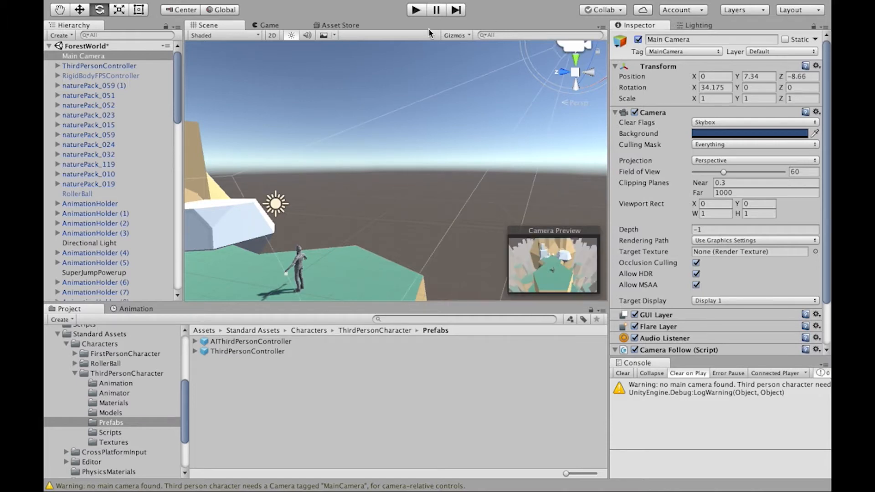
pyautogui.click(420, 12)
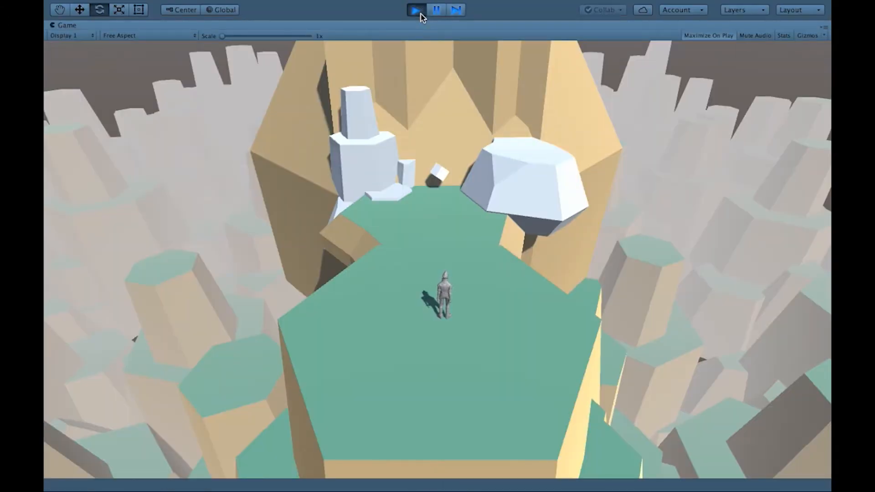
# Step: Walk the third-person character in circles on the green platform to test movement in all four directions
pyautogui.press('a')
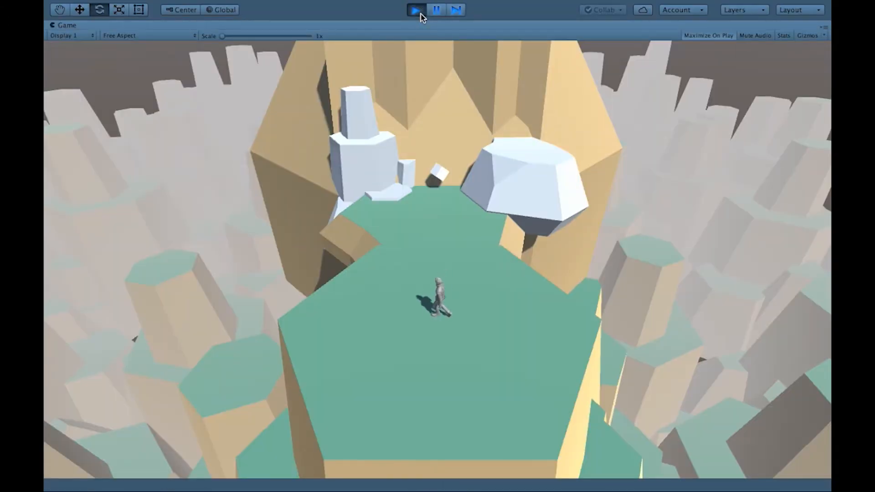
pyautogui.press('s')
pyautogui.press('d')
pyautogui.press('w')
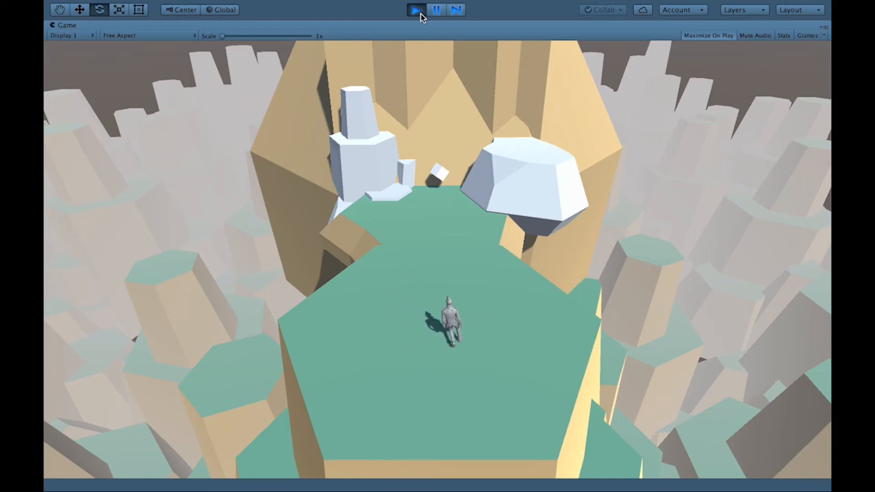
pyautogui.press('a')
pyautogui.press('s')
pyautogui.press('d')
pyautogui.press('w')
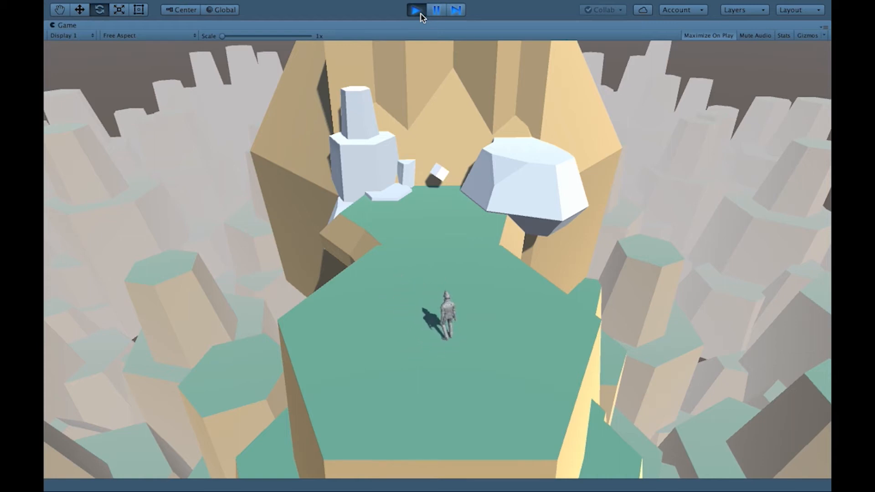
# Step: Run the character to the cliff and back, test its jump and end the play-test
pyautogui.press('w')
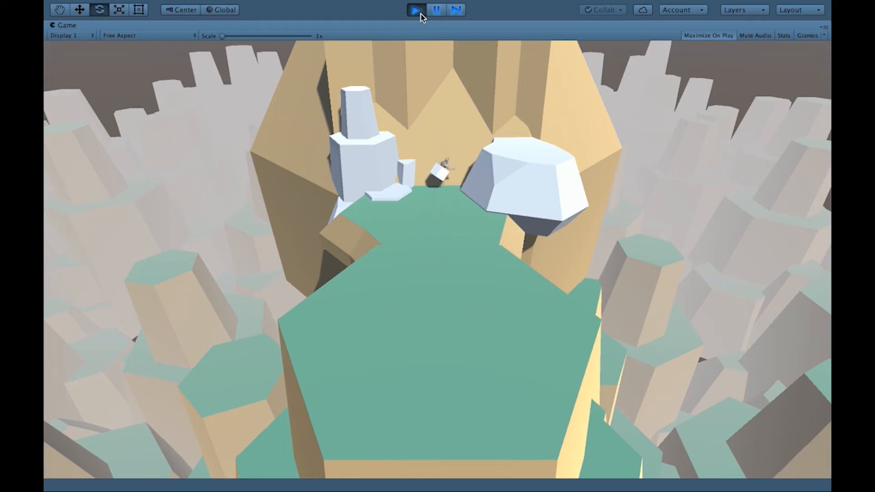
pyautogui.press('s')
pyautogui.press('d')
pyautogui.press('w')
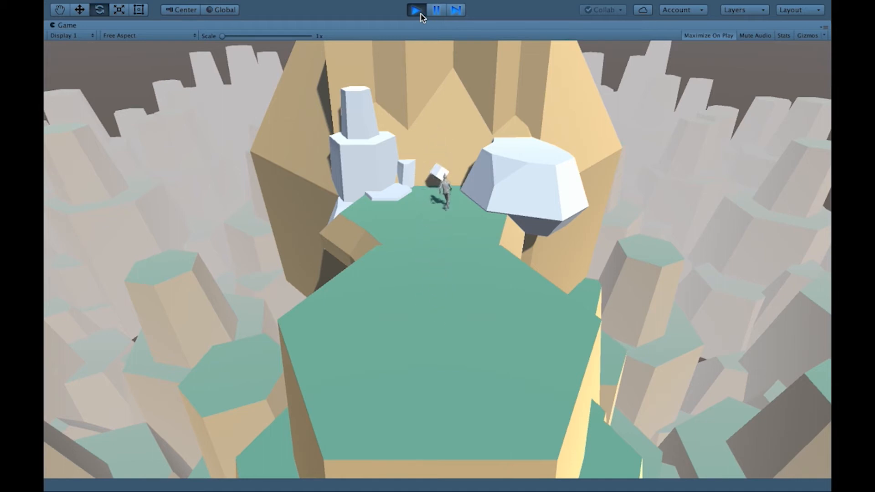
pyautogui.press('space')
pyautogui.press('a')
pyautogui.press('a')
pyautogui.click(420, 13)
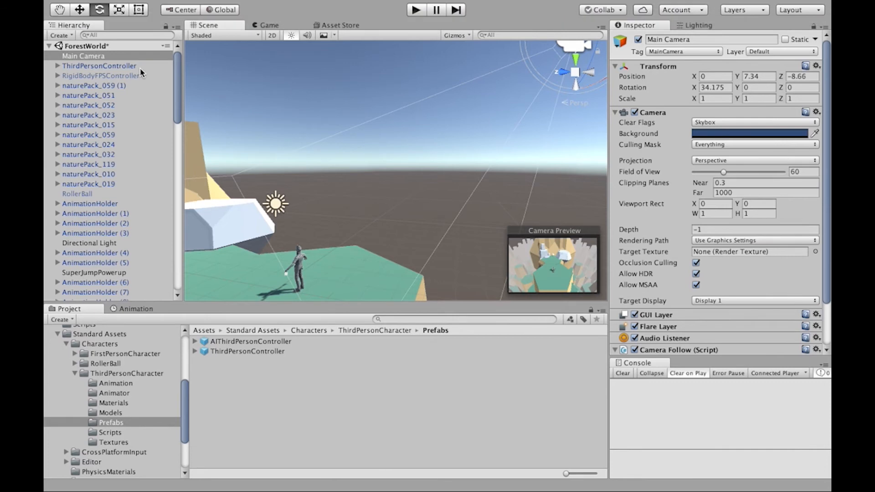
# Step: Assign the scene's ThirdPersonController as the Ball target of the Main Camera's Camera Follow script
pyautogui.scroll(-3, 670, 233)
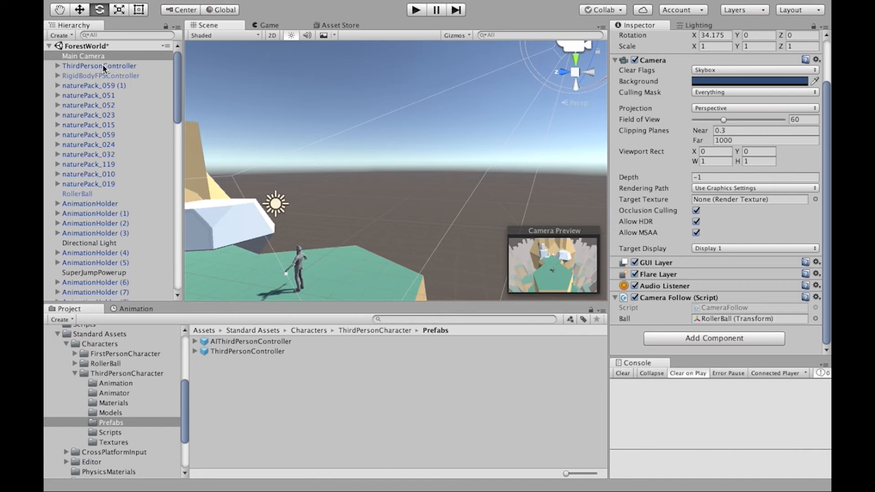
pyautogui.moveTo(104, 68); pyautogui.dragTo(719, 321)
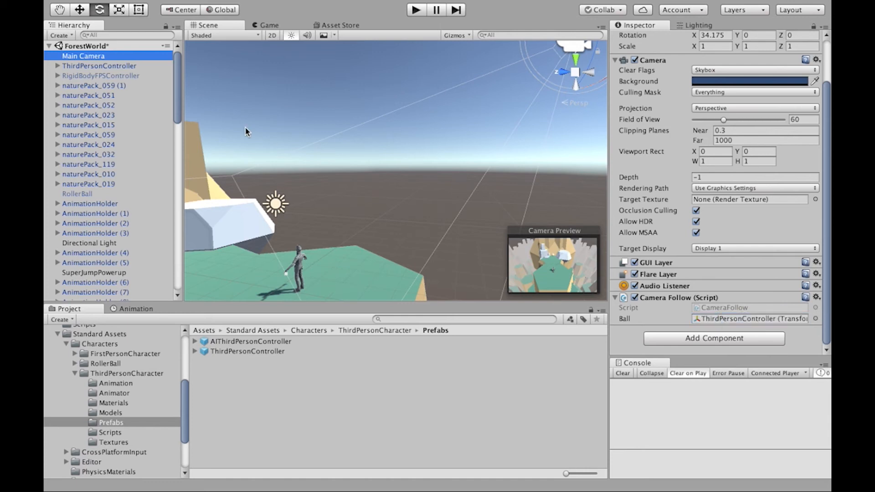
# Step: Set the tag of the ThirdPersonController in the scene to Player
pyautogui.click(137, 66)
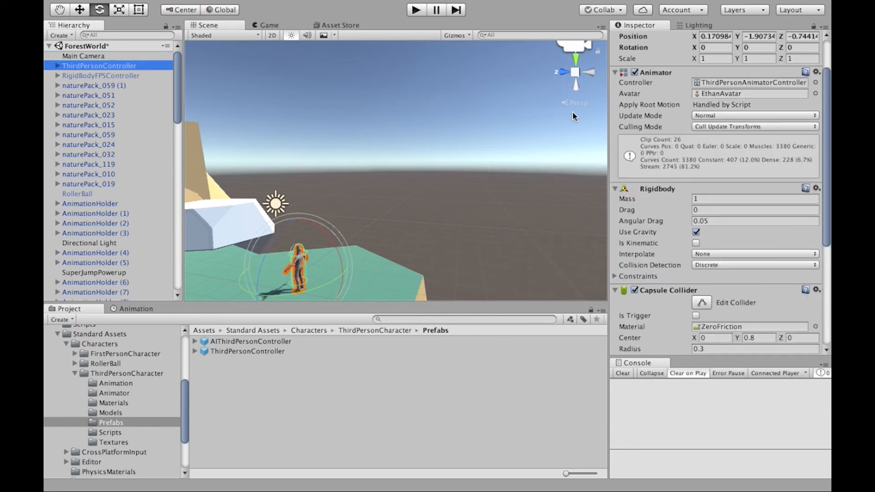
pyautogui.scroll(3, 652, 143)
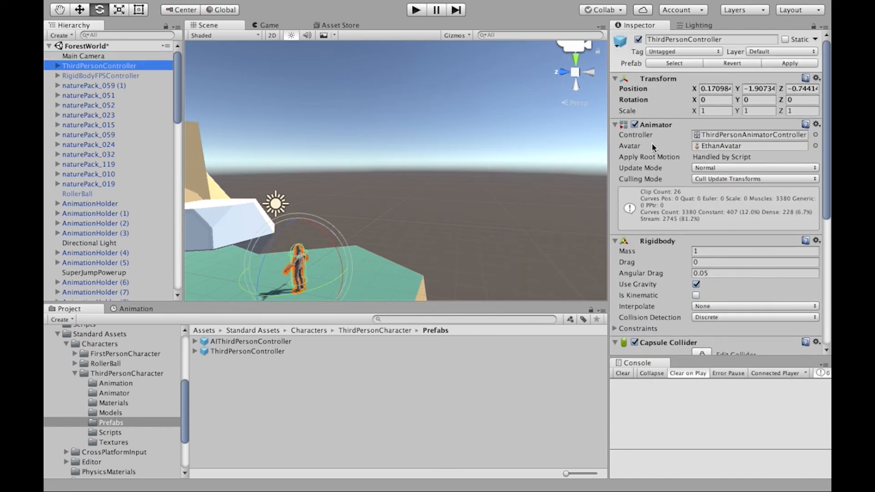
pyautogui.click(670, 52)
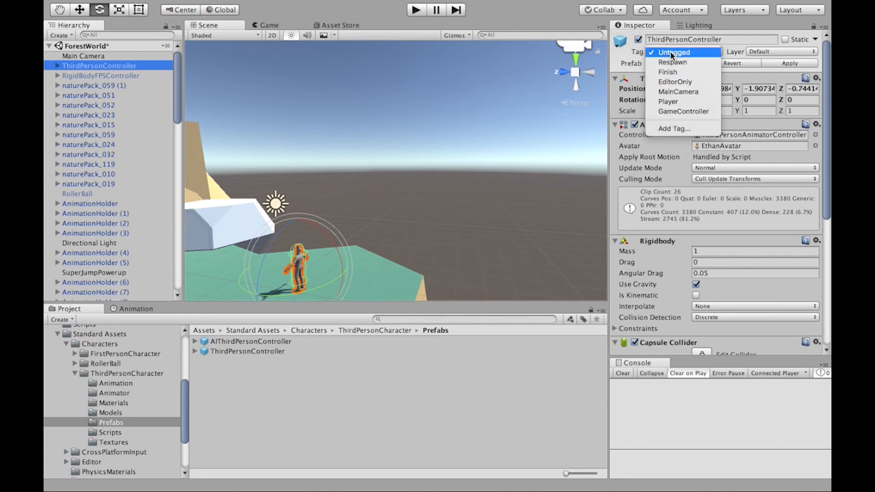
pyautogui.click(676, 100)
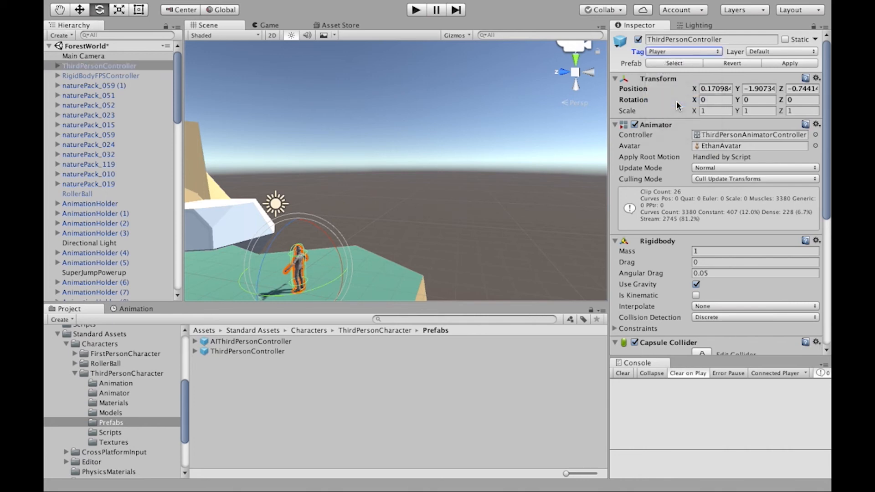
# Step: Start a play-test and run the character forward to check that the camera follows it
pyautogui.click(420, 14)
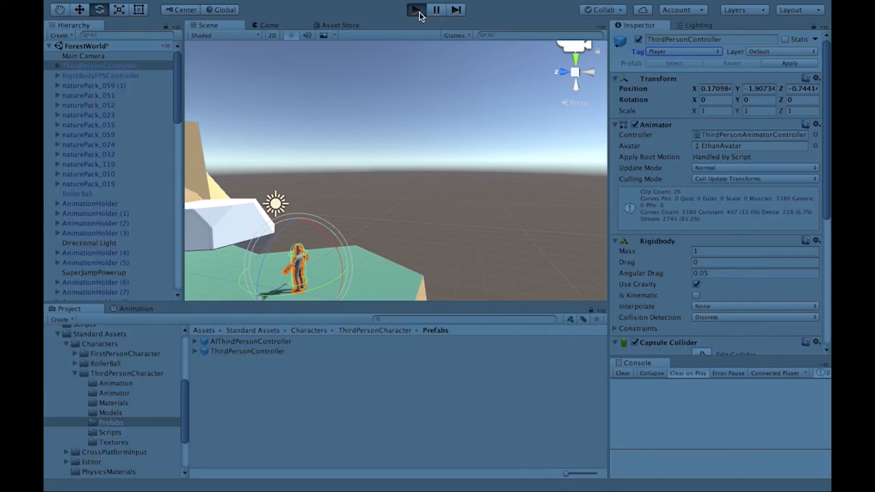
pyautogui.press('w')
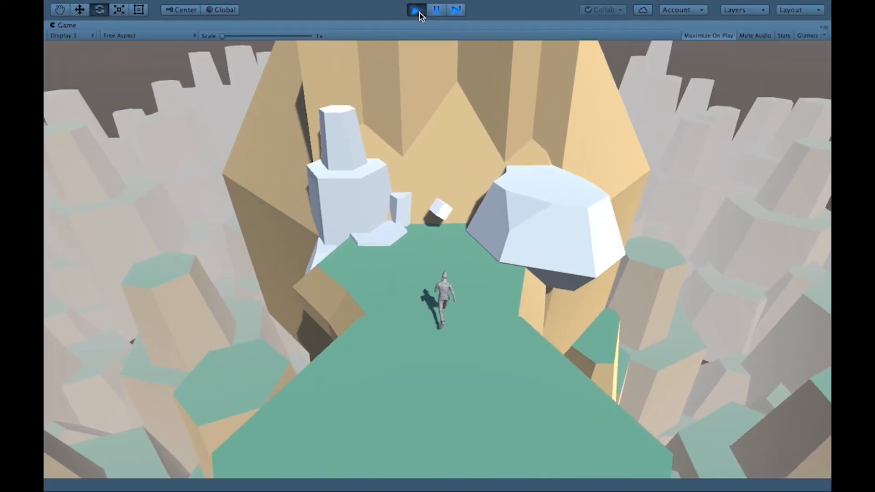